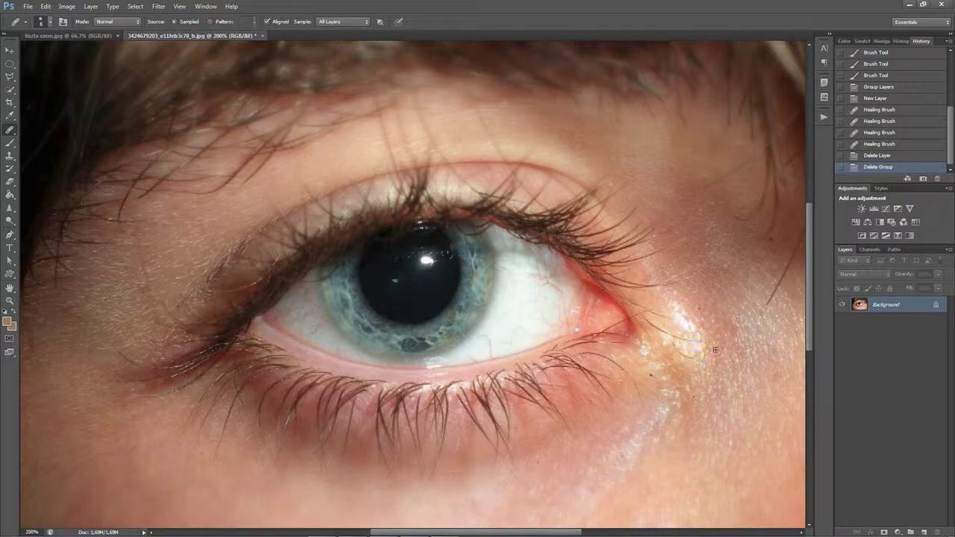
# Duplicate the Background eye photo as Layer 1 with Ctrl+J.
pyautogui.hotkey('ctrl', 'j')
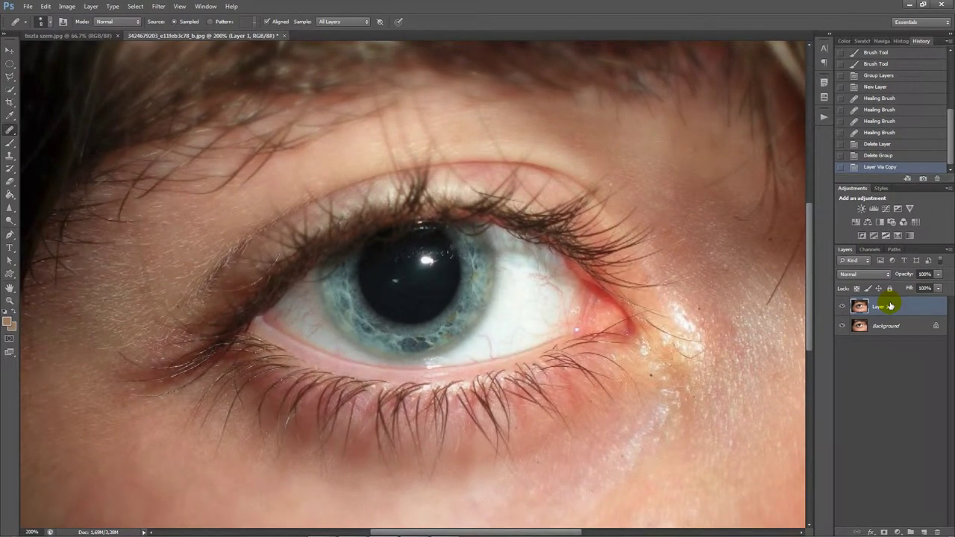
# Desaturate Layer 1 to -80 saturation in Hue/Saturation.
pyautogui.hotkey('ctrl', 'u')
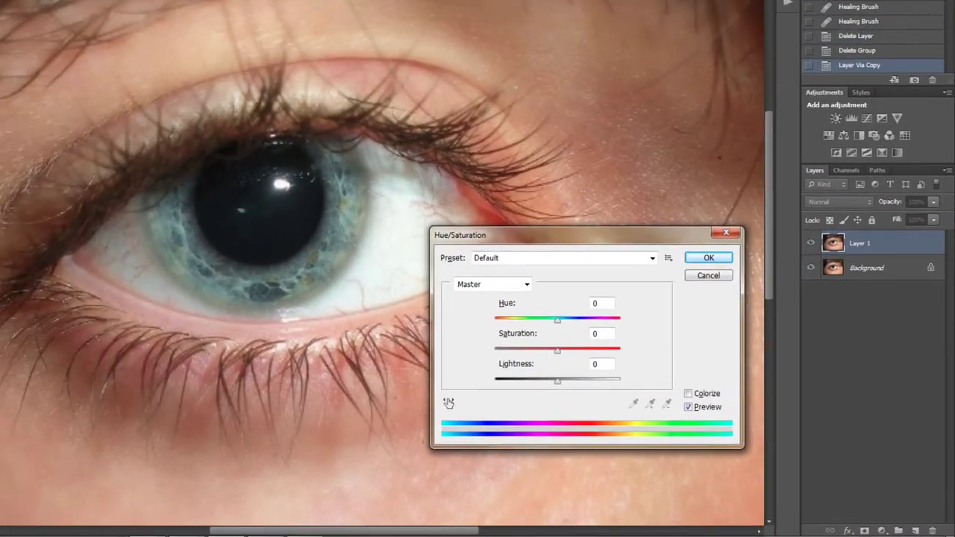
pyautogui.click(66, 6)
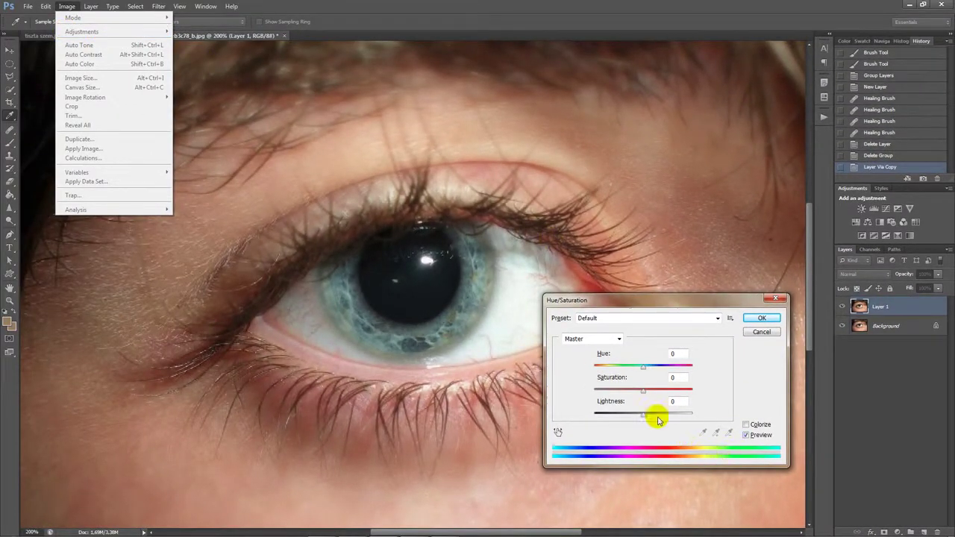
pyautogui.click(643, 392)
pyautogui.moveTo(643, 393); pyautogui.dragTo(605, 394)
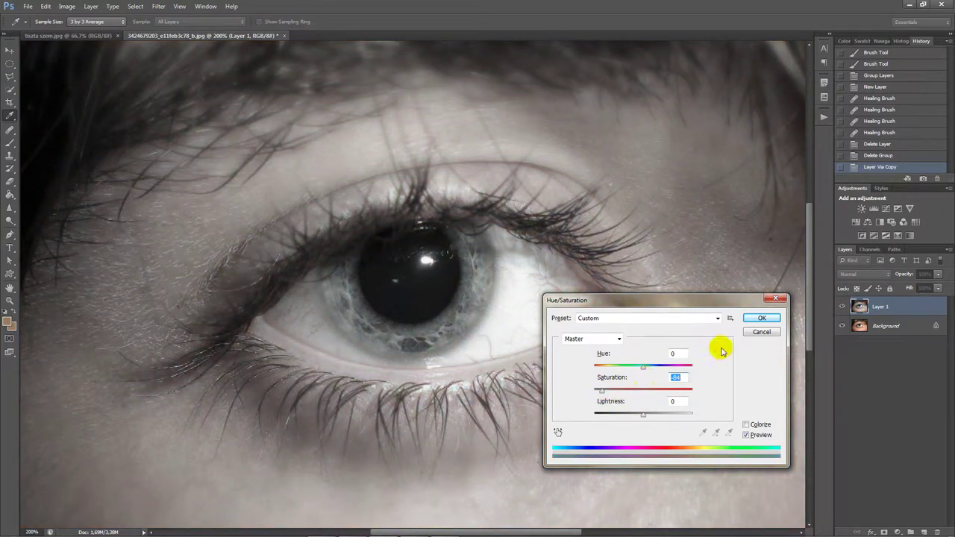
pyautogui.click(761, 317)
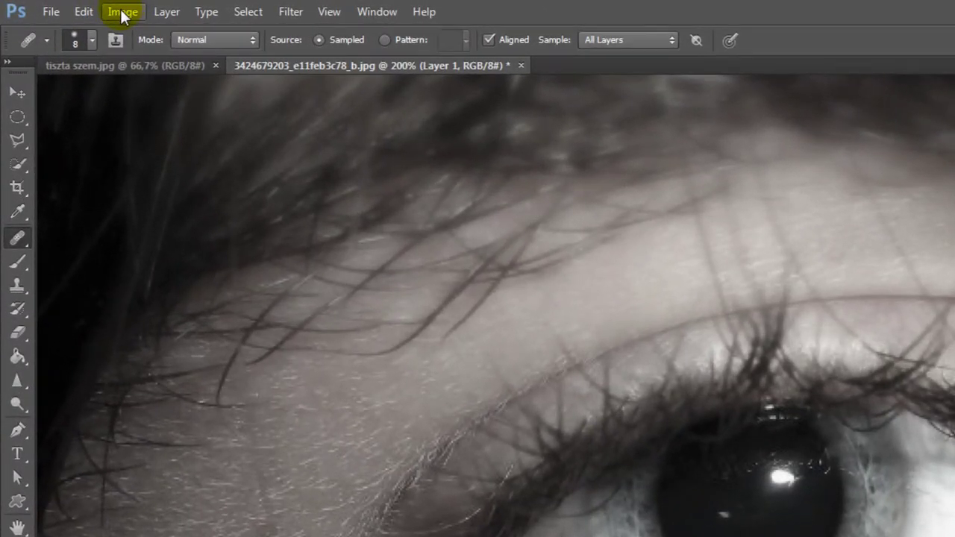
# Add a black layer mask to Layer 1, hiding the grey copy.
pyautogui.click(123, 15)
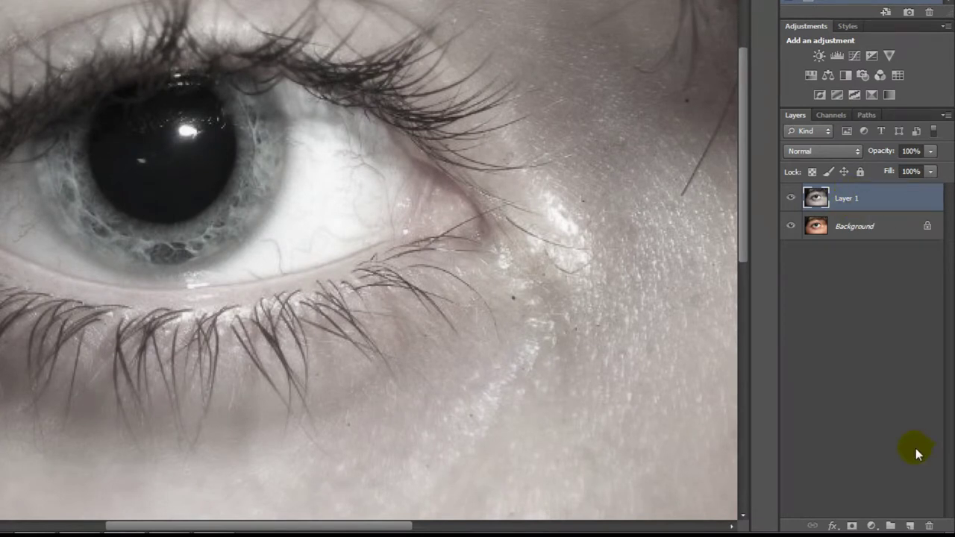
pyautogui.keyDown('alt'); pyautogui.click(853, 527); pyautogui.keyUp('alt')
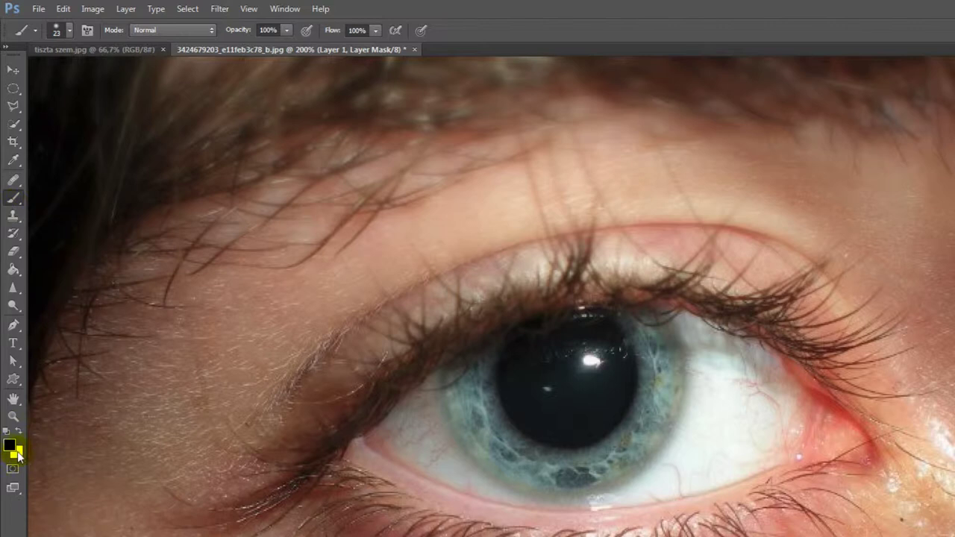
# Paint white on Layer 1's mask over the eye whites, including the inner corner.
pyautogui.press('x')
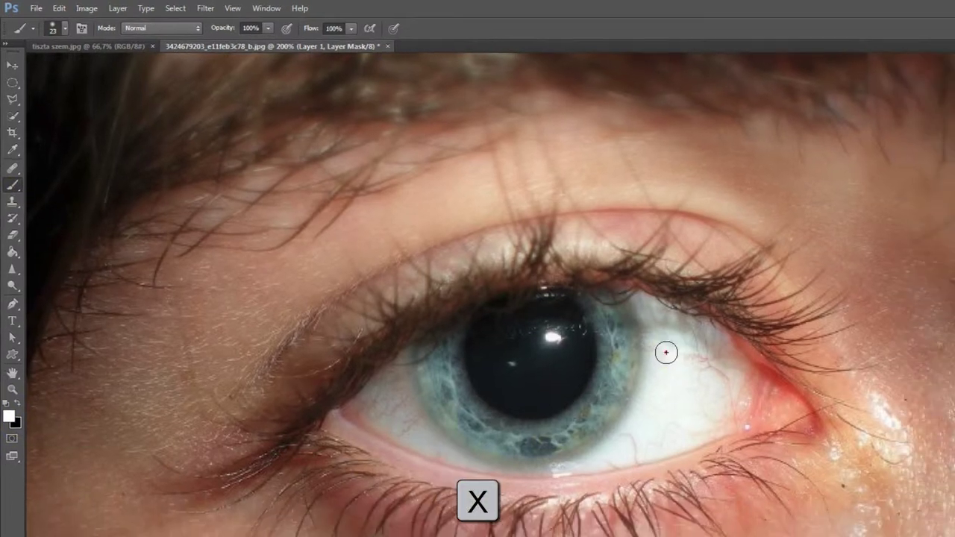
pyautogui.moveTo(552, 290)
pyautogui.mouseDown()
pyautogui.moveTo(541, 258)
pyautogui.moveTo(567, 282)
pyautogui.moveTo(549, 323)
pyautogui.moveTo(530, 280)
pyautogui.moveTo(518, 269)
pyautogui.moveTo(508, 286)
pyautogui.moveTo(503, 241)
pyautogui.moveTo(533, 266)
pyautogui.moveTo(518, 294)
pyautogui.moveTo(507, 288)
pyautogui.moveTo(489, 335)
pyautogui.moveTo(552, 326)
pyautogui.moveTo(465, 351)
pyautogui.moveTo(537, 320)
pyautogui.moveTo(459, 352)
pyautogui.mouseUp()
pyautogui.moveTo(298, 324)
pyautogui.mouseDown()
pyautogui.moveTo(314, 314)
pyautogui.moveTo(307, 295)
pyautogui.moveTo(291, 312)
pyautogui.moveTo(292, 301)
pyautogui.moveTo(318, 335)
pyautogui.moveTo(359, 354)
pyautogui.moveTo(450, 360)
pyautogui.moveTo(501, 344)
pyautogui.moveTo(555, 302)
pyautogui.moveTo(565, 277)
pyautogui.moveTo(520, 254)
pyautogui.moveTo(527, 292)
pyautogui.moveTo(544, 284)
pyautogui.mouseUp()
pyautogui.moveTo(279, 312); pyautogui.dragTo(315, 324)
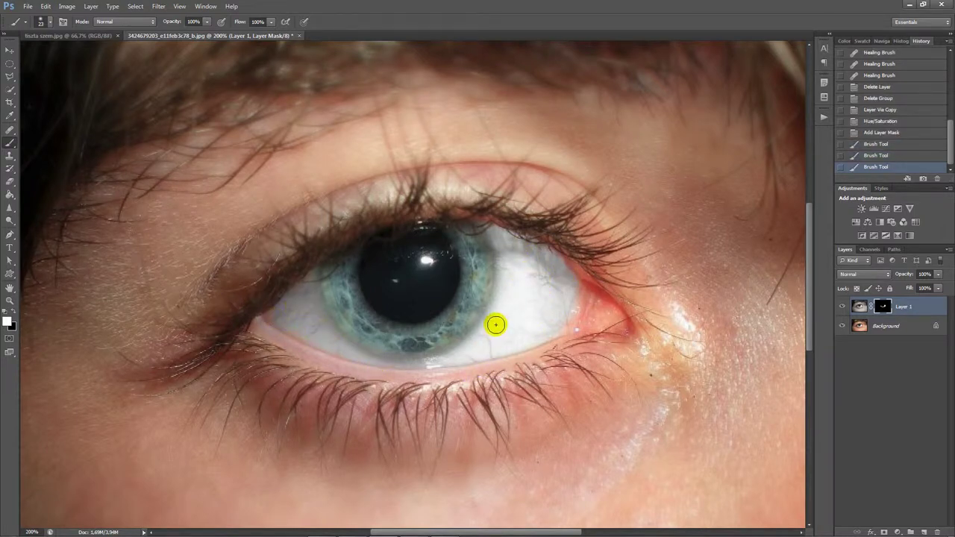
pyautogui.moveTo(495, 324); pyautogui.dragTo(512, 316)
pyautogui.click(530, 261)
pyautogui.moveTo(530, 261)
pyautogui.mouseDown()
pyautogui.moveTo(563, 279)
pyautogui.moveTo(527, 333)
pyautogui.moveTo(477, 363)
pyautogui.moveTo(388, 371)
pyautogui.moveTo(304, 347)
pyautogui.moveTo(527, 369)
pyautogui.moveTo(371, 380)
pyautogui.moveTo(277, 347)
pyautogui.moveTo(414, 380)
pyautogui.moveTo(404, 383)
pyautogui.mouseUp()
# Refine the mask edges at 300% with a size-15 brush, then group Layer 1.
pyautogui.press('x')
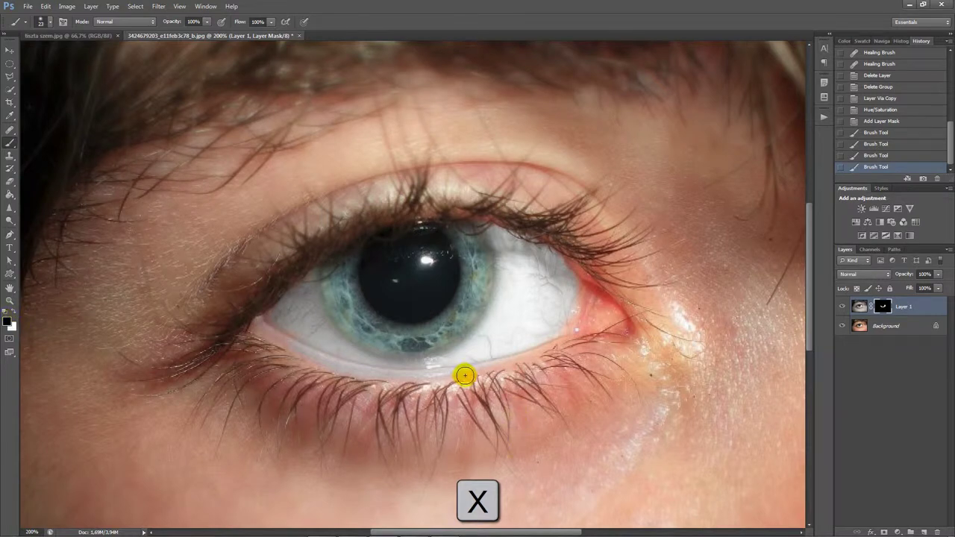
pyautogui.moveTo(496, 368)
pyautogui.mouseDown()
pyautogui.moveTo(396, 378)
pyautogui.moveTo(288, 349)
pyautogui.mouseUp()
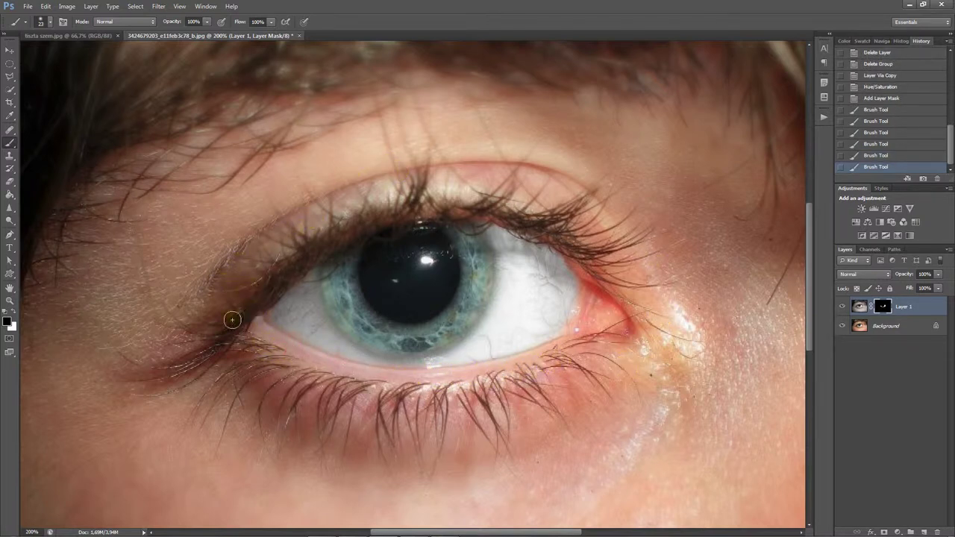
pyautogui.press('x')
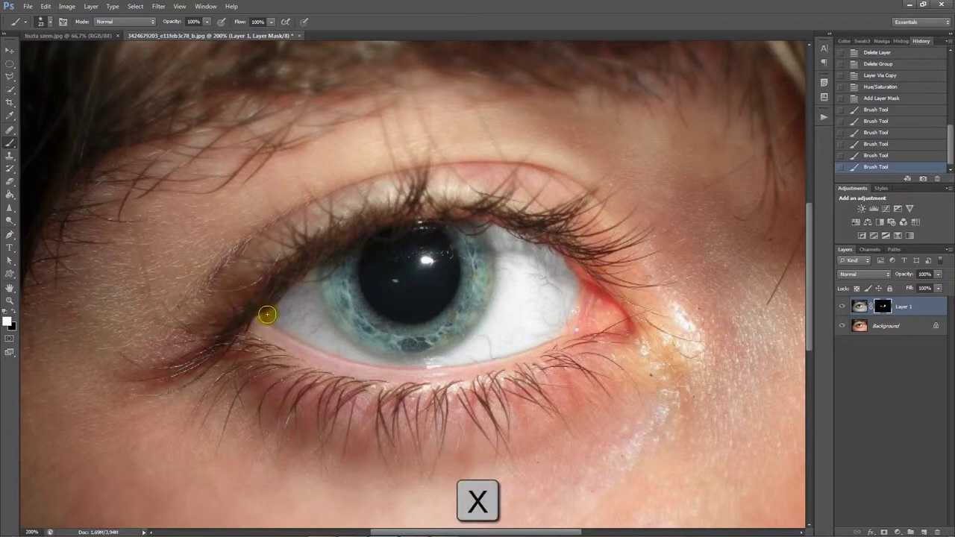
pyautogui.hotkey('ctrl', '+')
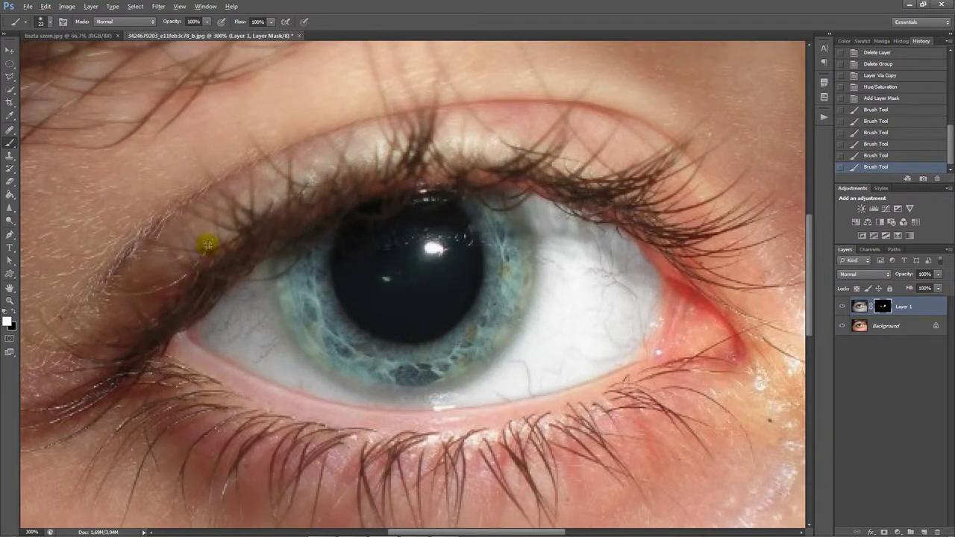
pyautogui.keyDown('alt'); pyautogui.rightClick(245, 326); pyautogui.keyUp('alt')
pyautogui.moveTo(201, 335); pyautogui.dragTo(276, 364)
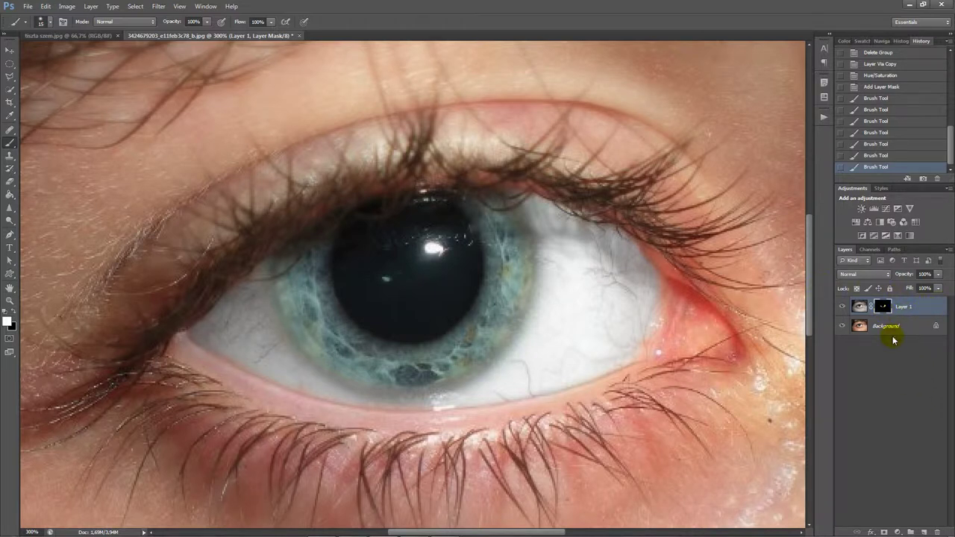
pyautogui.hotkey('ctrl', 'g')
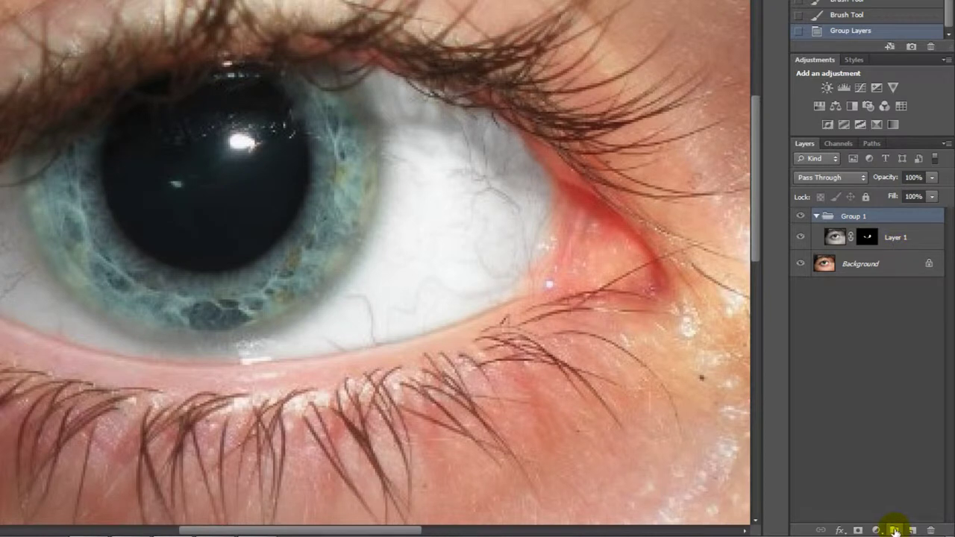
# Create empty Layer 2 and move it above Group 1 to the top of the stack.
pyautogui.click(819, 216)
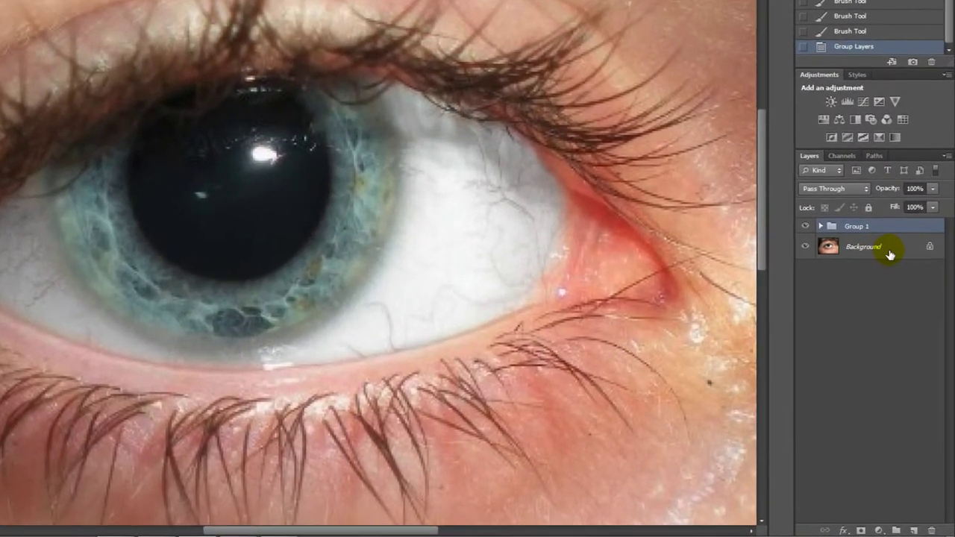
pyautogui.click(890, 254)
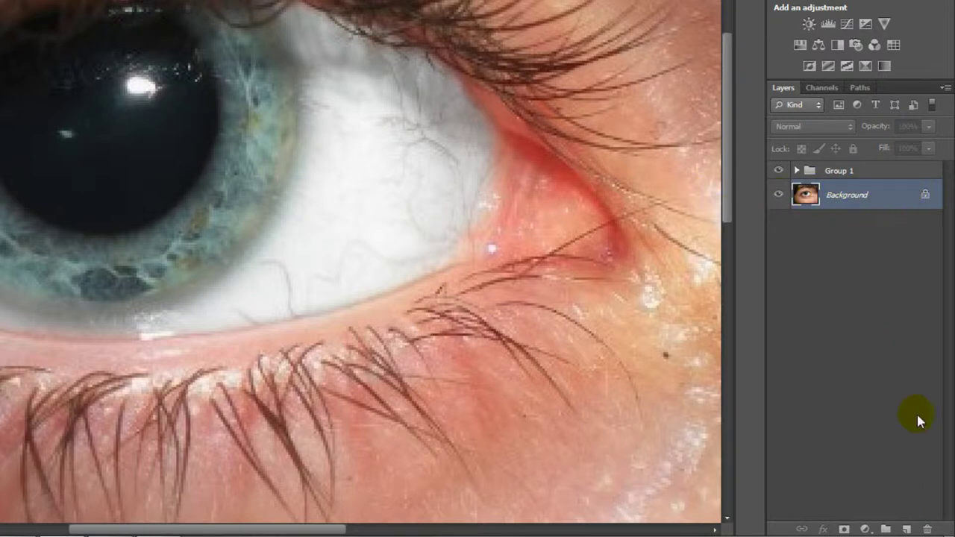
pyautogui.click(906, 530)
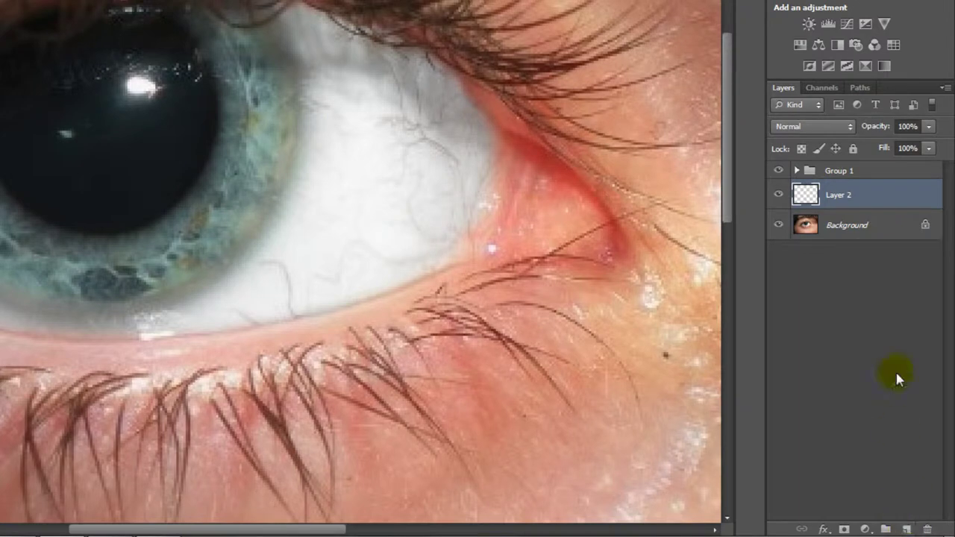
pyautogui.click(879, 196)
pyautogui.moveTo(879, 197); pyautogui.dragTo(880, 172)
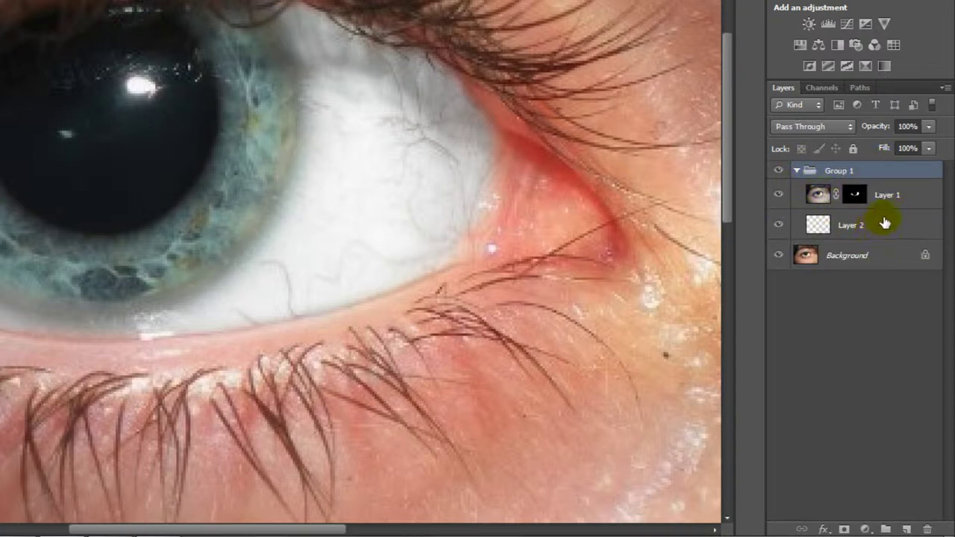
pyautogui.moveTo(884, 221); pyautogui.dragTo(880, 160)
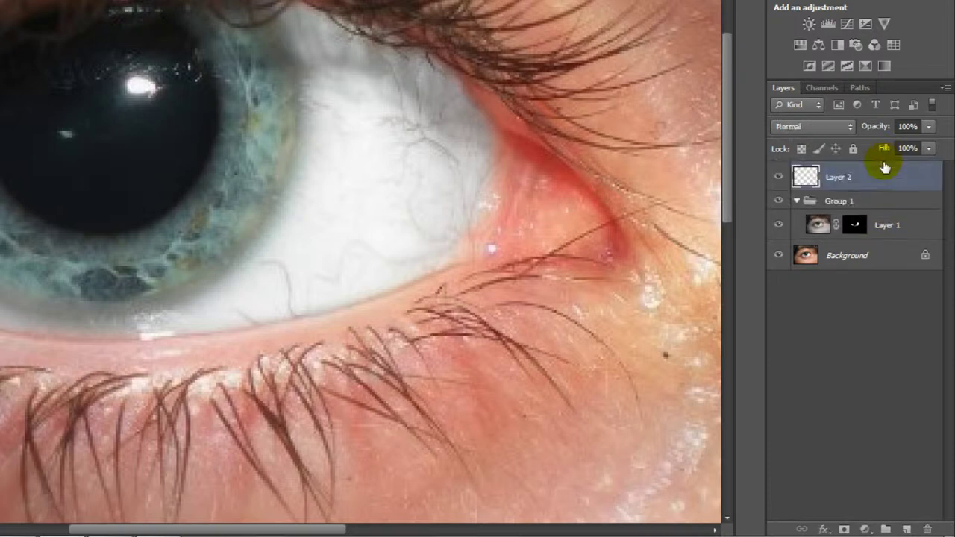
pyautogui.click(796, 201)
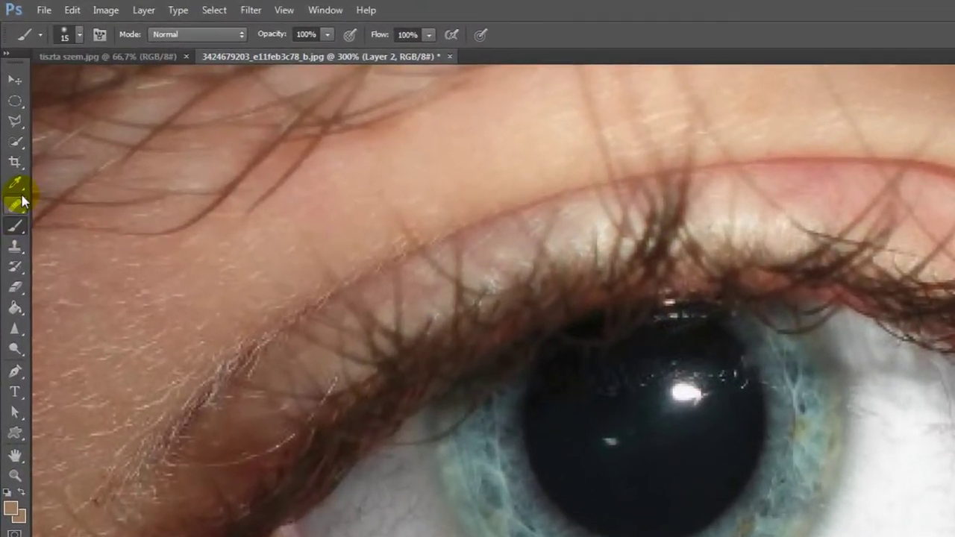
# Heal a first vein with the Healing Brush, set to sample All Layers.
pyautogui.click(12, 167)
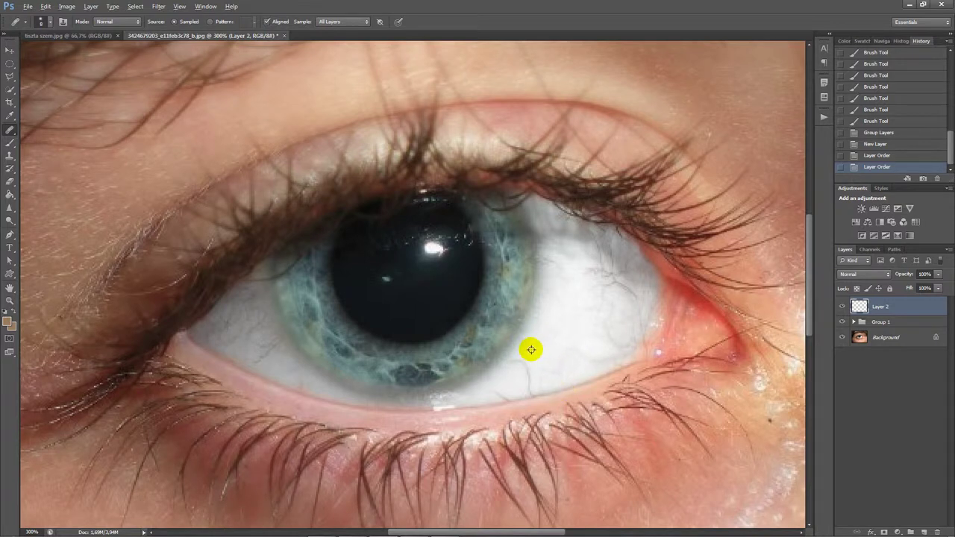
pyautogui.keyDown('alt'); pyautogui.click(531, 349); pyautogui.keyUp('alt')
pyautogui.moveTo(517, 365)
pyautogui.mouseDown()
pyautogui.moveTo(525, 368)
pyautogui.moveTo(542, 333)
pyautogui.mouseUp()
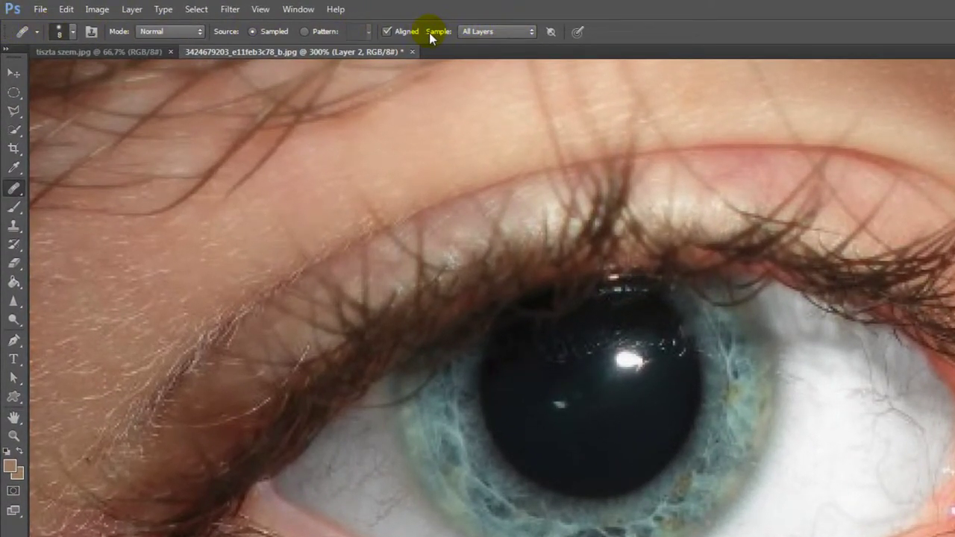
pyautogui.click(530, 32)
pyautogui.click(495, 70)
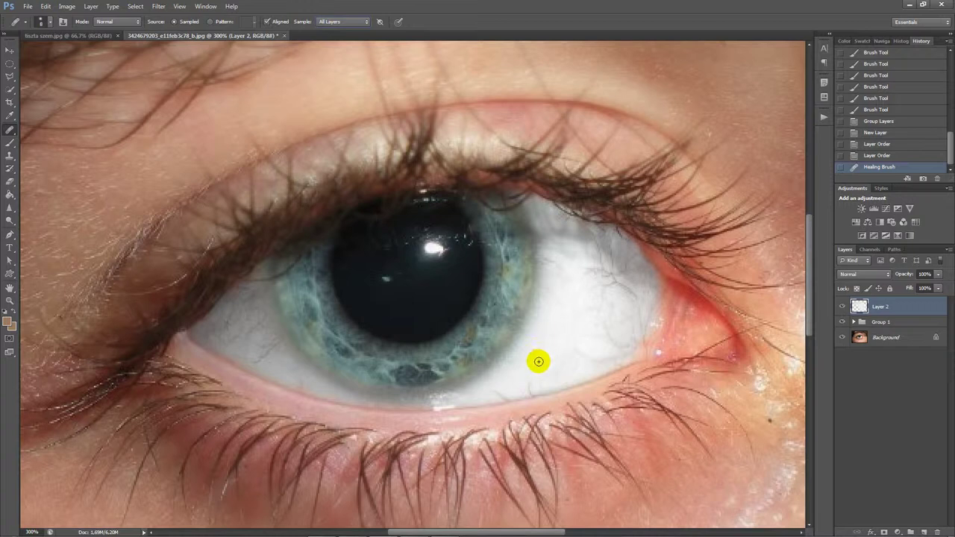
# Heal the red veins across the right and upper-right eye white on Layer 2.
pyautogui.moveTo(526, 372)
pyautogui.mouseDown()
pyautogui.moveTo(528, 383)
pyautogui.moveTo(518, 343)
pyautogui.mouseUp()
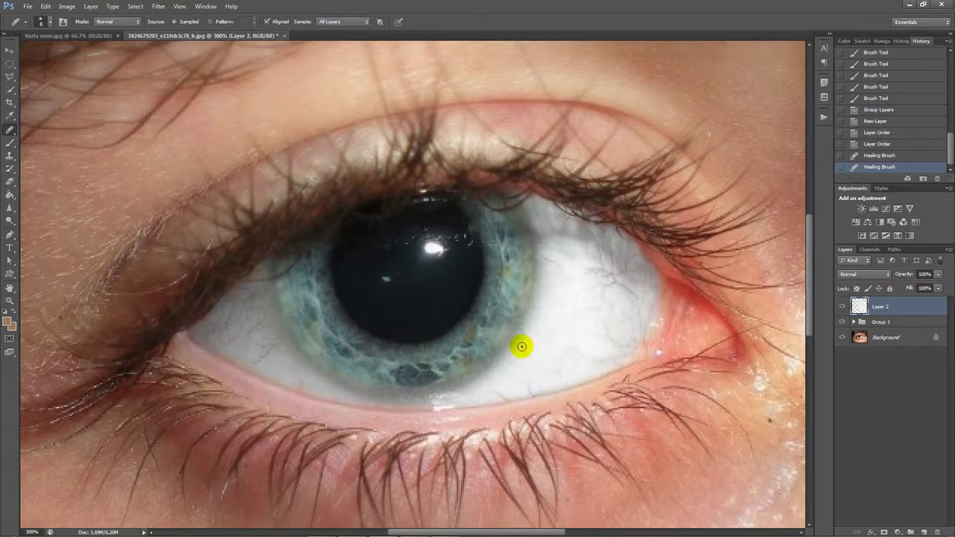
pyautogui.moveTo(542, 380); pyautogui.dragTo(608, 359)
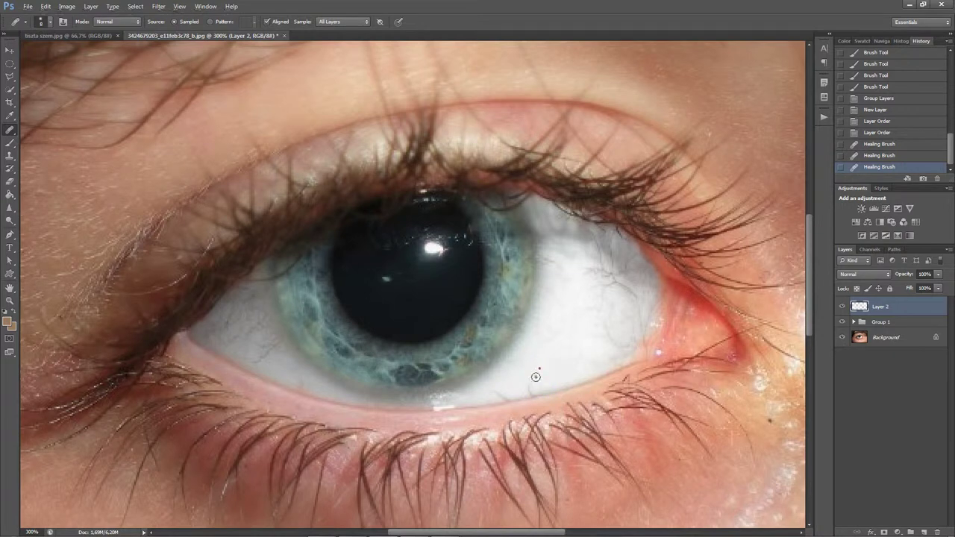
pyautogui.moveTo(528, 381)
pyautogui.mouseDown()
pyautogui.moveTo(533, 393)
pyautogui.moveTo(591, 352)
pyautogui.moveTo(591, 314)
pyautogui.moveTo(612, 298)
pyautogui.moveTo(634, 303)
pyautogui.moveTo(636, 315)
pyautogui.moveTo(618, 350)
pyautogui.mouseUp()
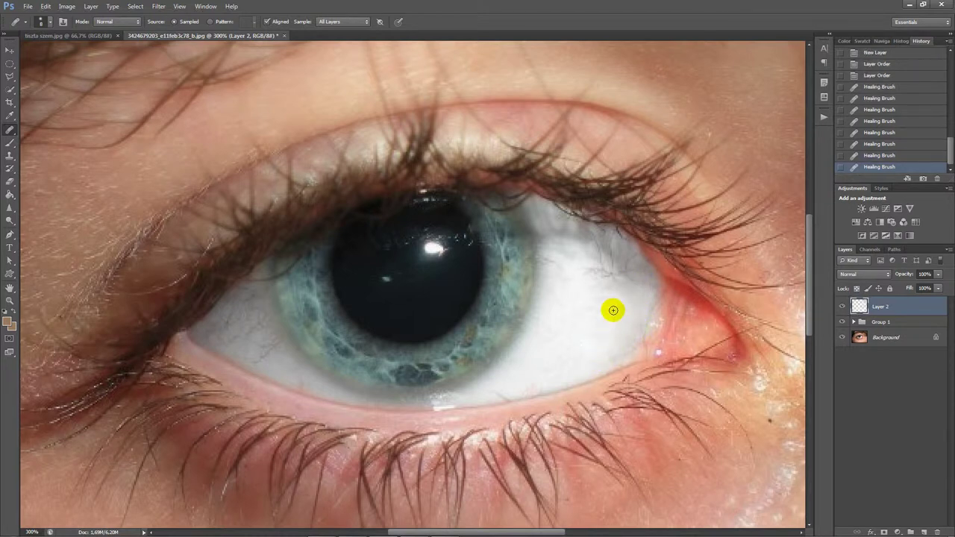
pyautogui.keyDown('alt'); pyautogui.click(587, 300); pyautogui.keyUp('alt')
pyautogui.moveTo(587, 273)
pyautogui.mouseDown()
pyautogui.moveTo(620, 285)
pyautogui.moveTo(593, 299)
pyautogui.mouseUp()
pyautogui.keyDown('alt'); pyautogui.click(580, 299); pyautogui.keyUp('alt')
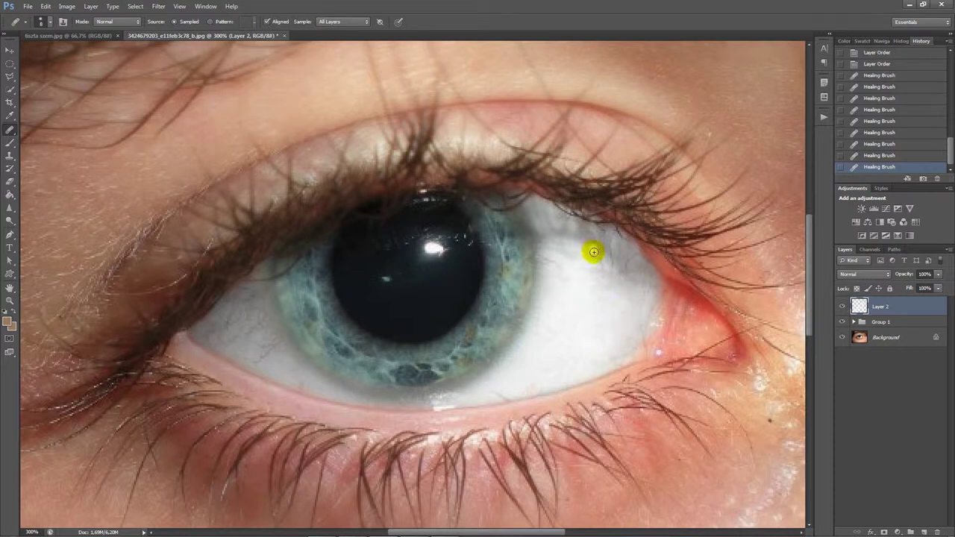
pyautogui.moveTo(593, 252)
pyautogui.mouseDown()
pyautogui.moveTo(606, 277)
pyautogui.moveTo(558, 363)
pyautogui.mouseUp()
# Heal the veins on the lower and left eye white, zoomed in close.
pyautogui.scroll(-2, 558, 363)
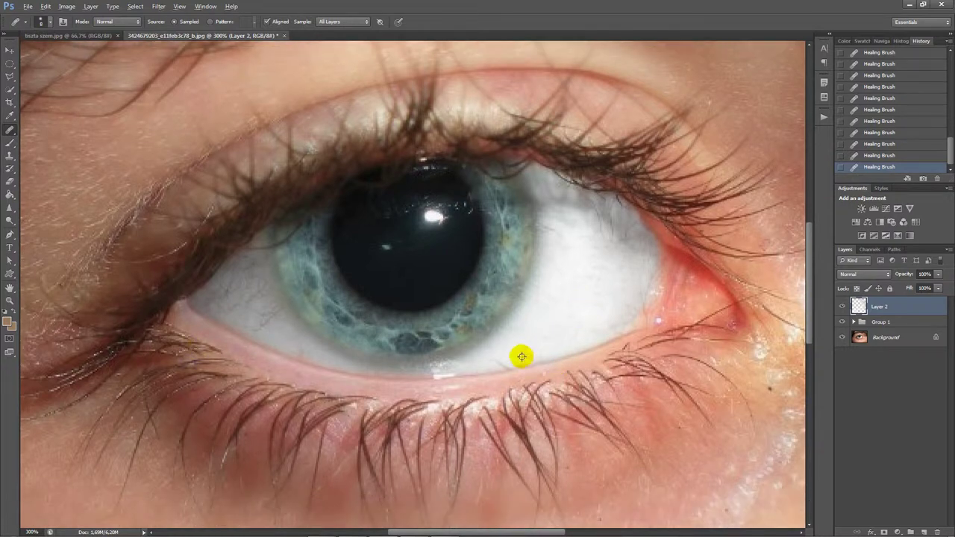
pyautogui.moveTo(495, 362); pyautogui.dragTo(515, 364)
pyautogui.keyDown('alt'); pyautogui.click(292, 292); pyautogui.keyUp('alt')
pyautogui.moveTo(279, 326)
pyautogui.mouseDown()
pyautogui.moveTo(277, 313)
pyautogui.moveTo(271, 337)
pyautogui.moveTo(271, 311)
pyautogui.moveTo(254, 319)
pyautogui.moveTo(253, 297)
pyautogui.moveTo(266, 313)
pyautogui.moveTo(246, 327)
pyautogui.mouseUp()
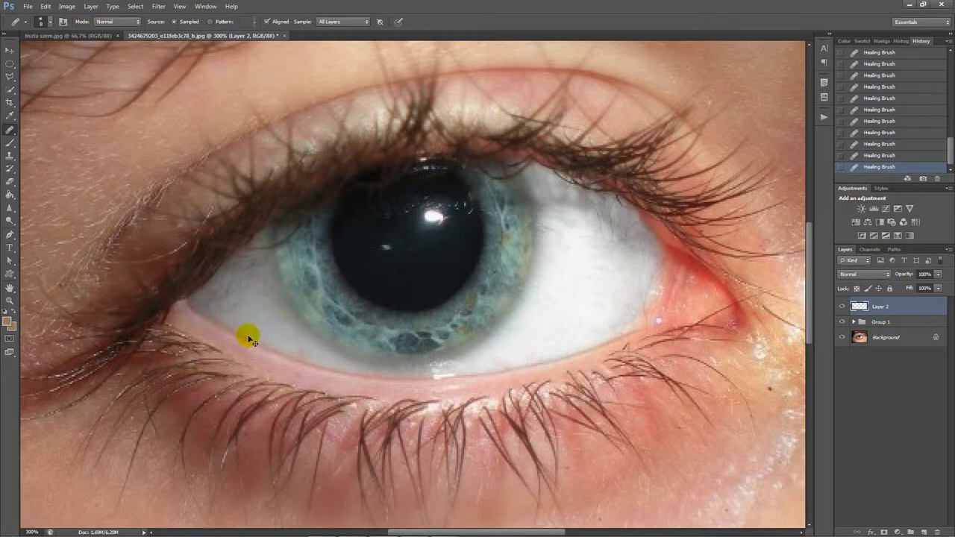
pyautogui.hotkey('ctrl', '+')
pyautogui.moveTo(216, 321)
pyautogui.mouseDown()
pyautogui.moveTo(369, 341)
pyautogui.moveTo(330, 341)
pyautogui.mouseUp()
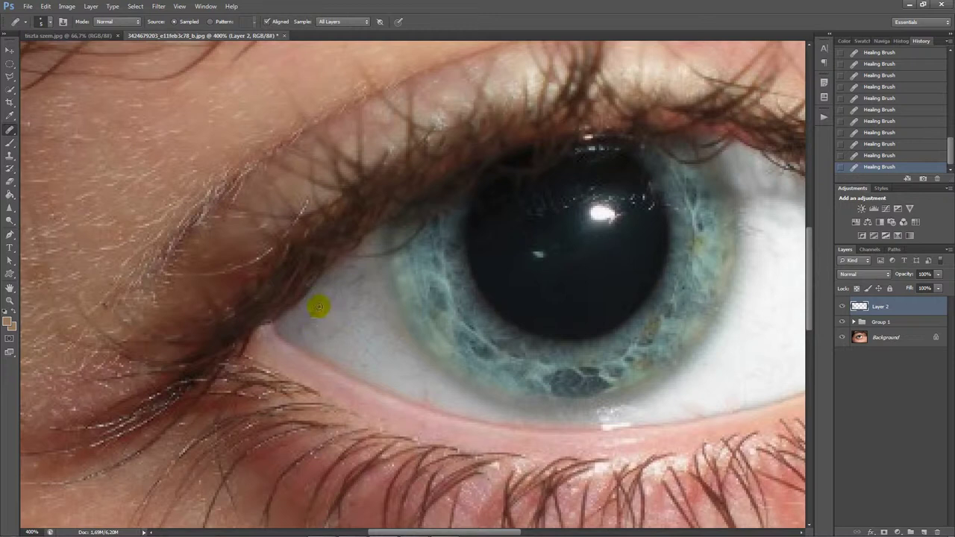
pyautogui.moveTo(319, 306); pyautogui.dragTo(323, 297)
pyautogui.moveTo(341, 336)
pyautogui.mouseDown()
pyautogui.moveTo(420, 392)
pyautogui.moveTo(351, 300)
pyautogui.moveTo(334, 347)
pyautogui.mouseUp()
pyautogui.moveTo(302, 323); pyautogui.dragTo(399, 405)
# Toggle the retouch layer at 200% to compare with the original, then select all.
pyautogui.hotkey('ctrl', '-')
pyautogui.hotkey('ctrl', '-')
pyautogui.hotkey('ctrl', '-')
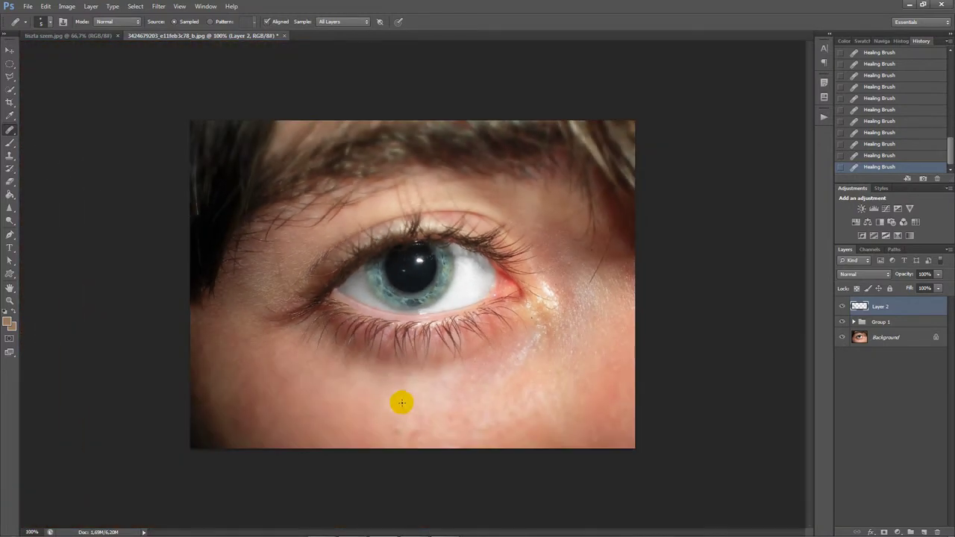
pyautogui.click(524, 376)
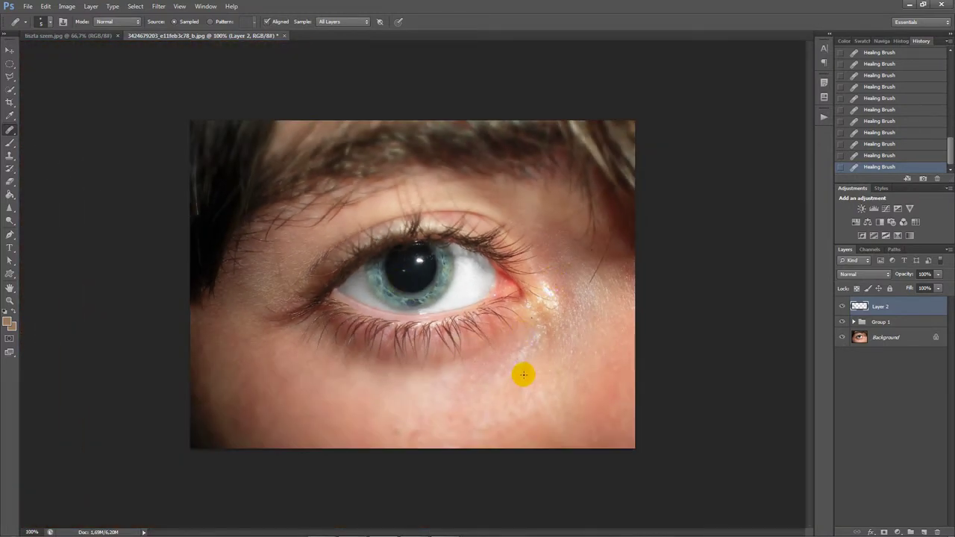
pyautogui.hotkey('ctrl', '+')
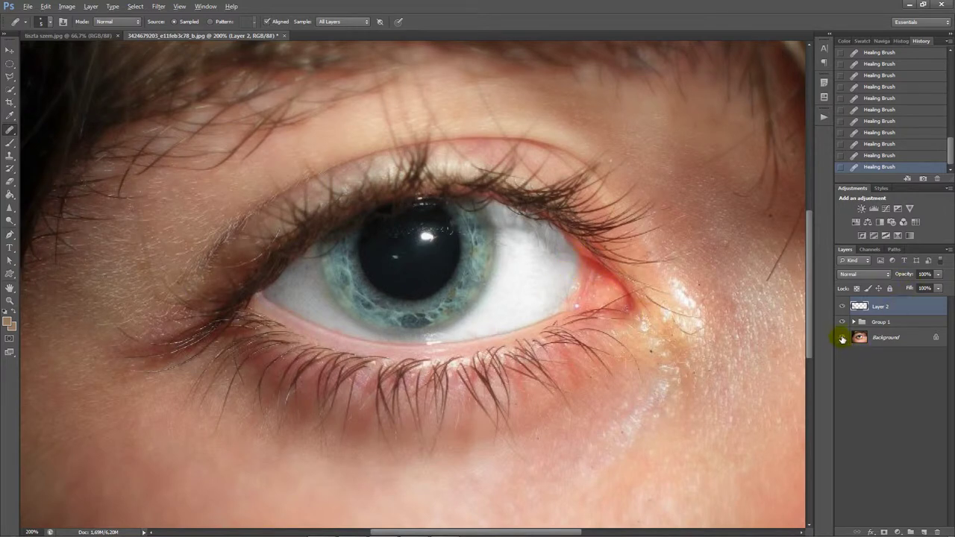
pyautogui.keyDown('alt'); pyautogui.click(843, 339); pyautogui.keyUp('alt')
pyautogui.keyDown('alt'); pyautogui.click(843, 338); pyautogui.keyUp('alt')
pyautogui.click(650, 299)
pyautogui.hotkey('ctrl', 'a')
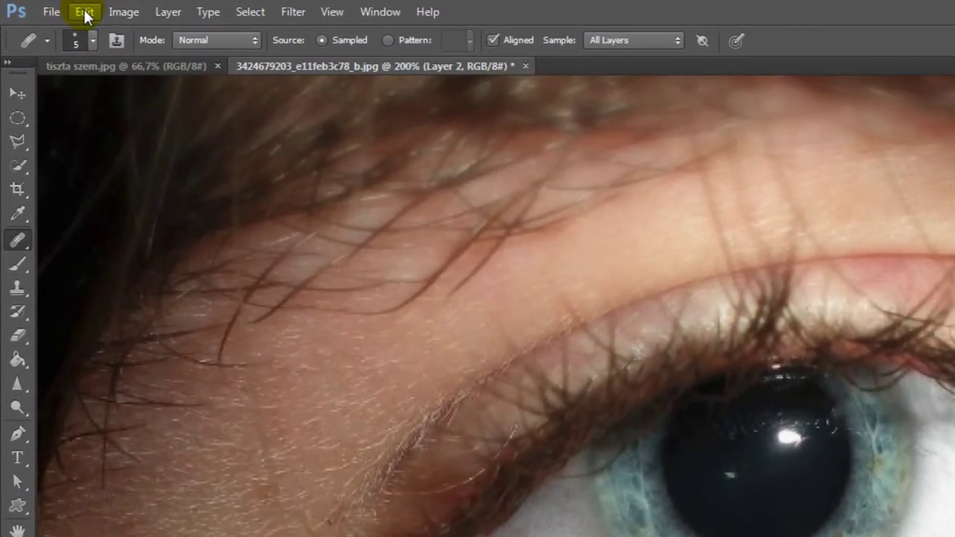
# Copy Merged and paste the retouched eye as Layer 3, then show Channels.
pyautogui.click(84, 15)
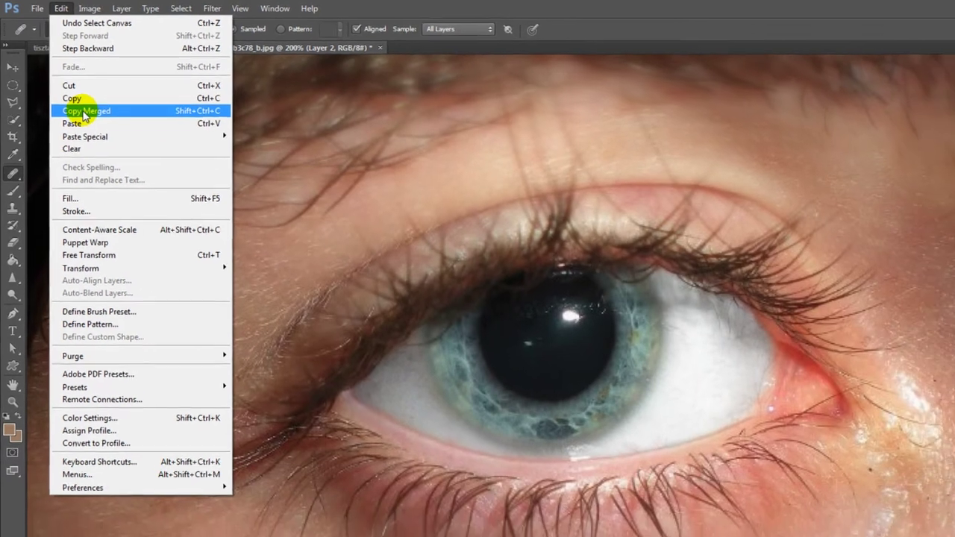
pyautogui.click(97, 127)
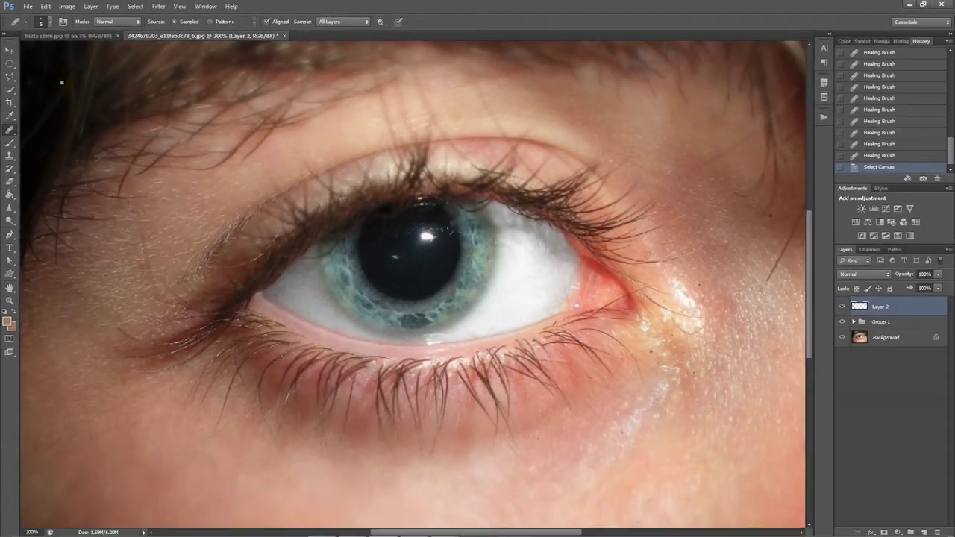
pyautogui.hotkey('ctrl', 'v')
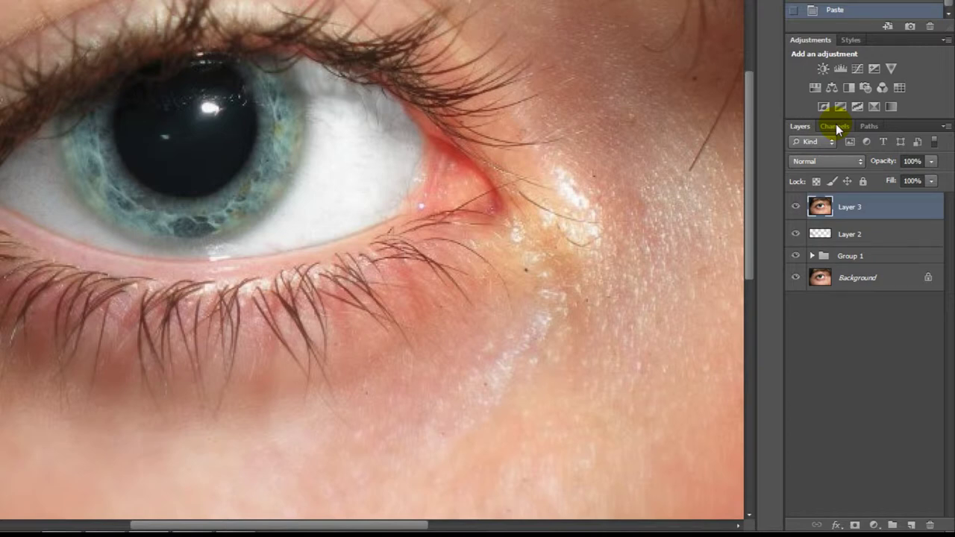
pyautogui.click(835, 126)
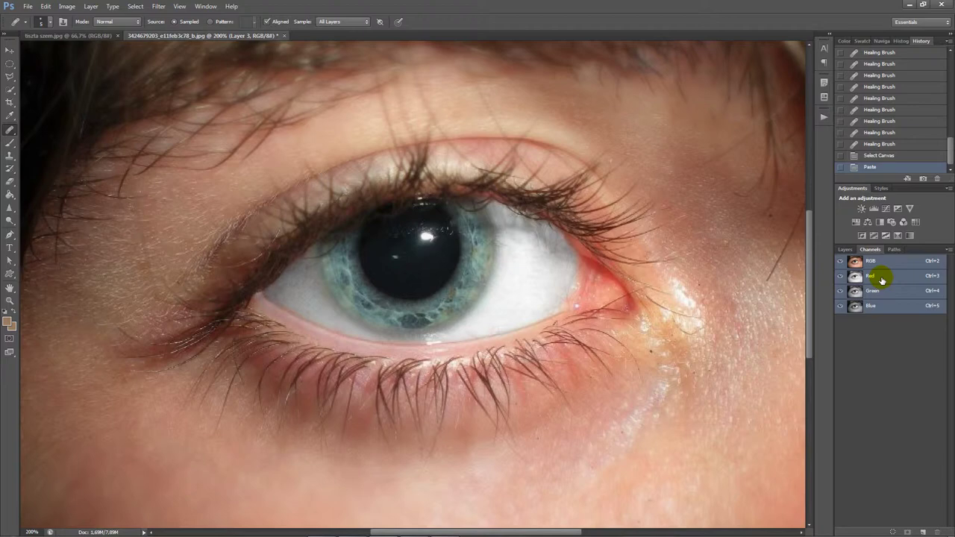
# Compare the Red, Green and Blue channels and load Red as a selection, back on RGB.
pyautogui.click(882, 277)
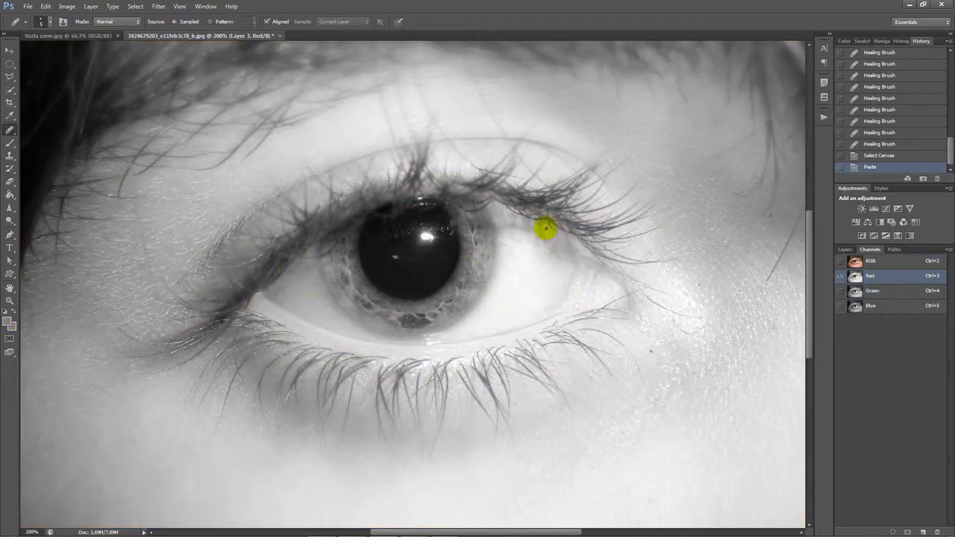
pyautogui.click(897, 293)
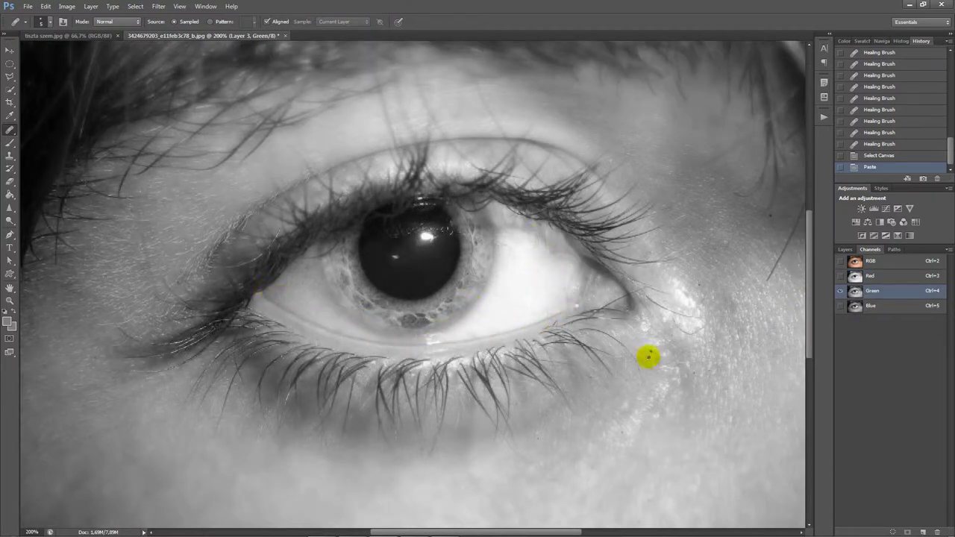
pyautogui.click(883, 306)
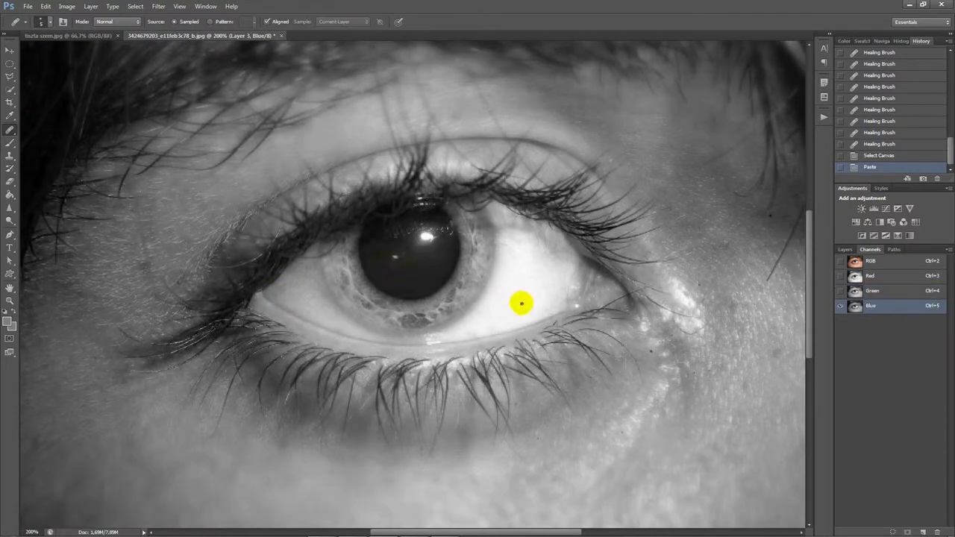
pyautogui.click(875, 277)
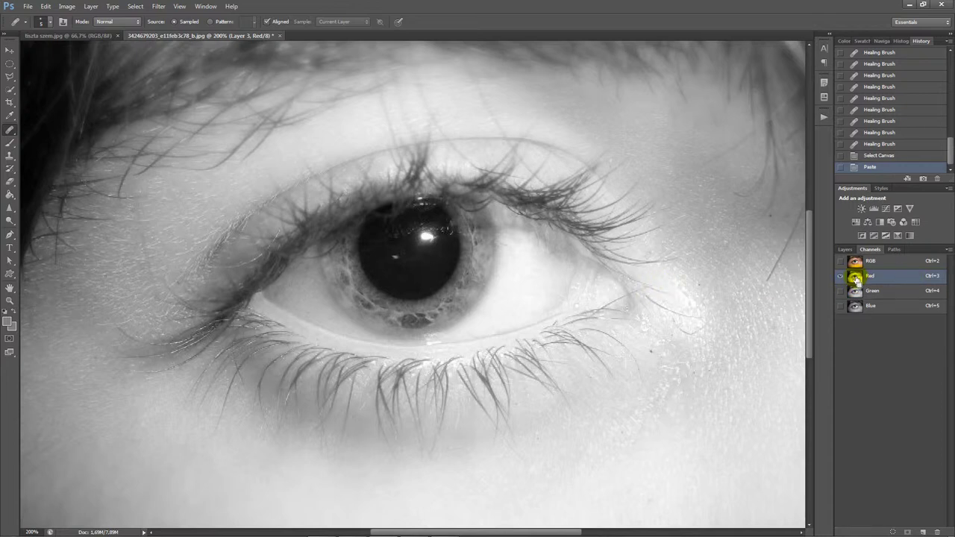
pyautogui.keyDown('ctrl'); pyautogui.click(857, 279); pyautogui.keyUp('ctrl')
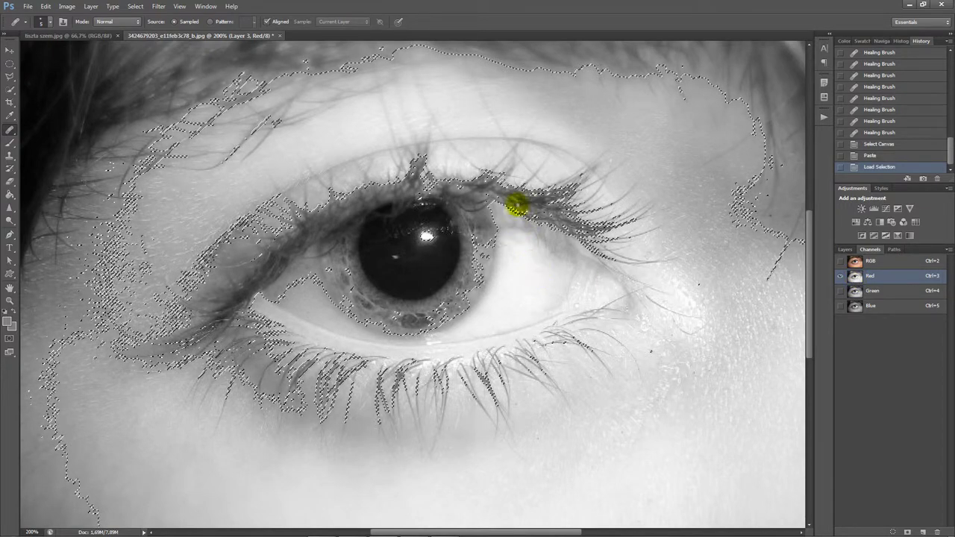
pyautogui.click(878, 263)
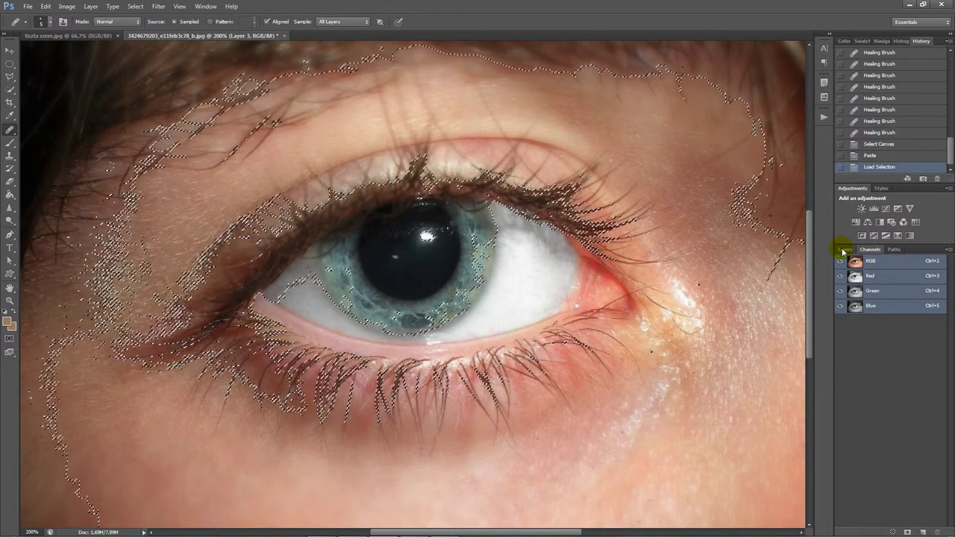
pyautogui.click(844, 251)
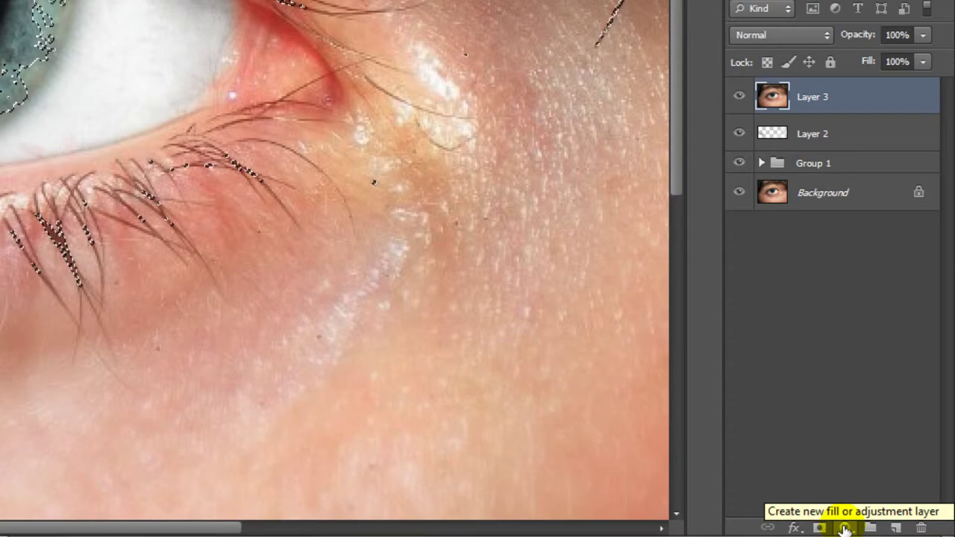
# Add a Curves 1 layer masked to the selection, raising the midpoint to brighten.
pyautogui.click(845, 528)
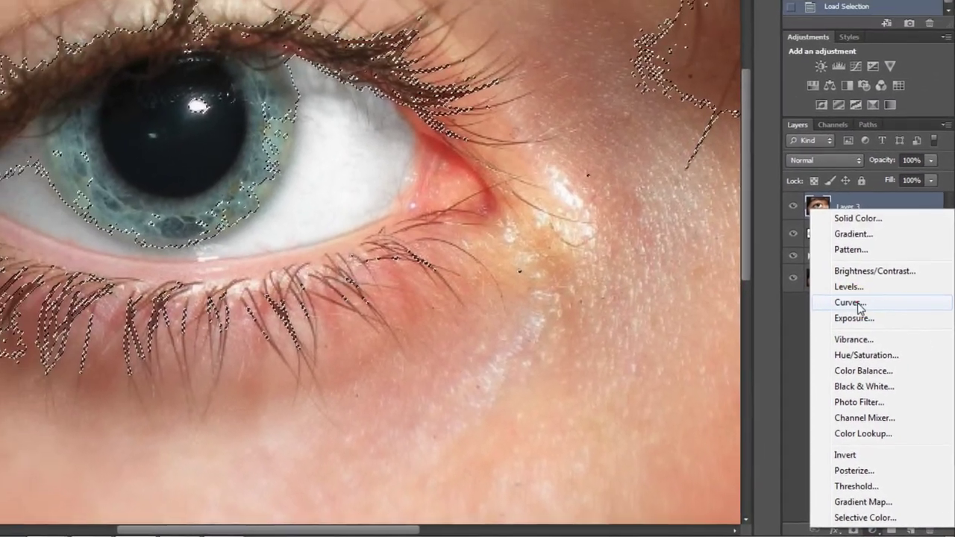
pyautogui.click(822, 238)
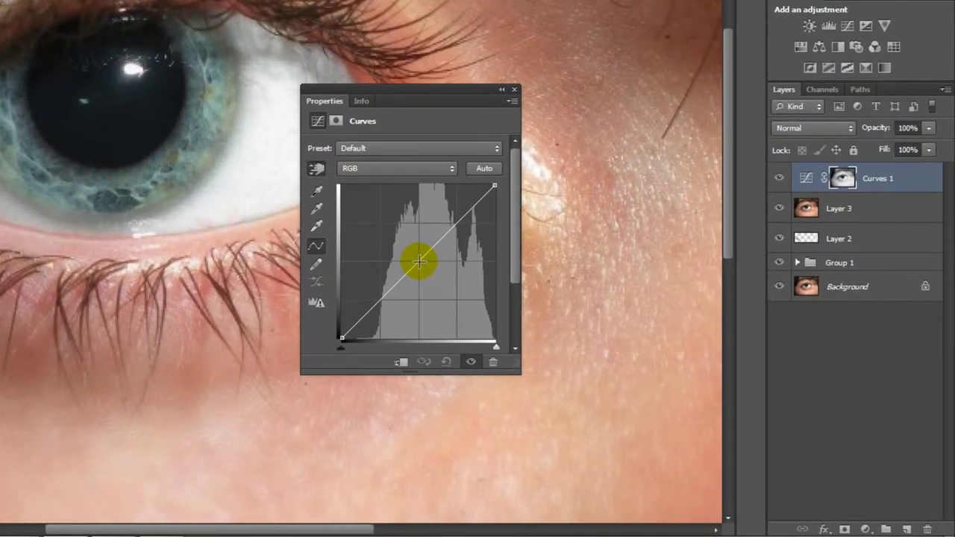
pyautogui.click(420, 262)
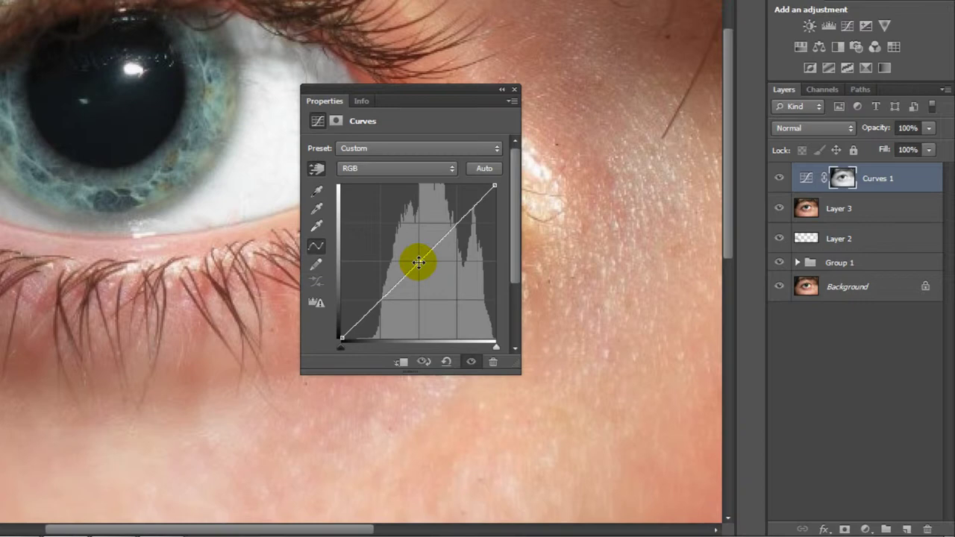
pyautogui.moveTo(419, 262); pyautogui.dragTo(404, 250)
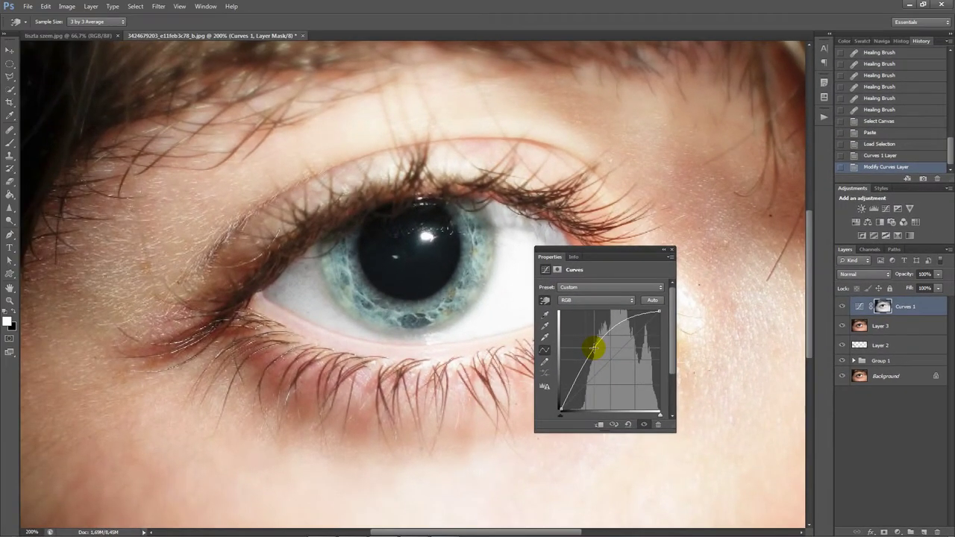
pyautogui.moveTo(595, 347); pyautogui.dragTo(592, 347)
pyautogui.click(671, 251)
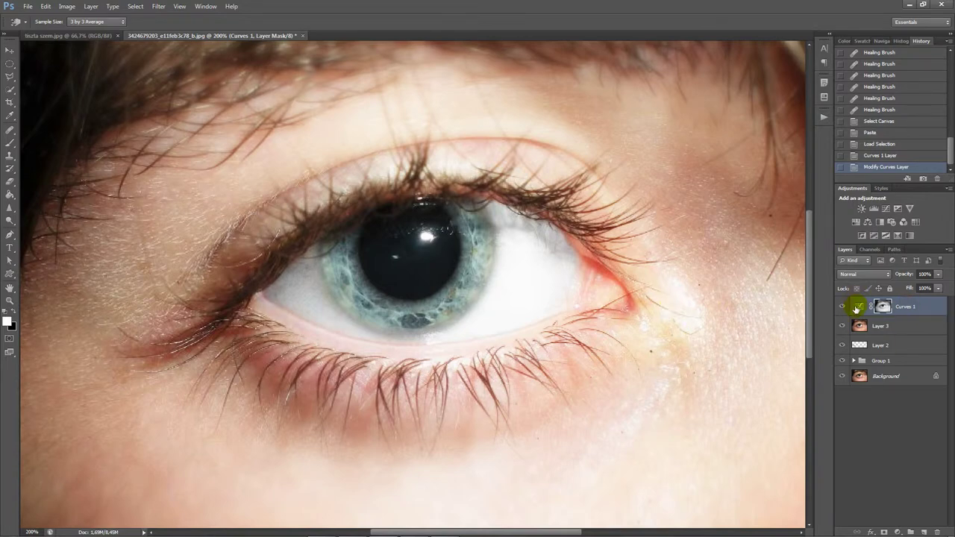
# Group Curves 1 into Group 2, collapse it, and give the group a black mask.
pyautogui.click(883, 308)
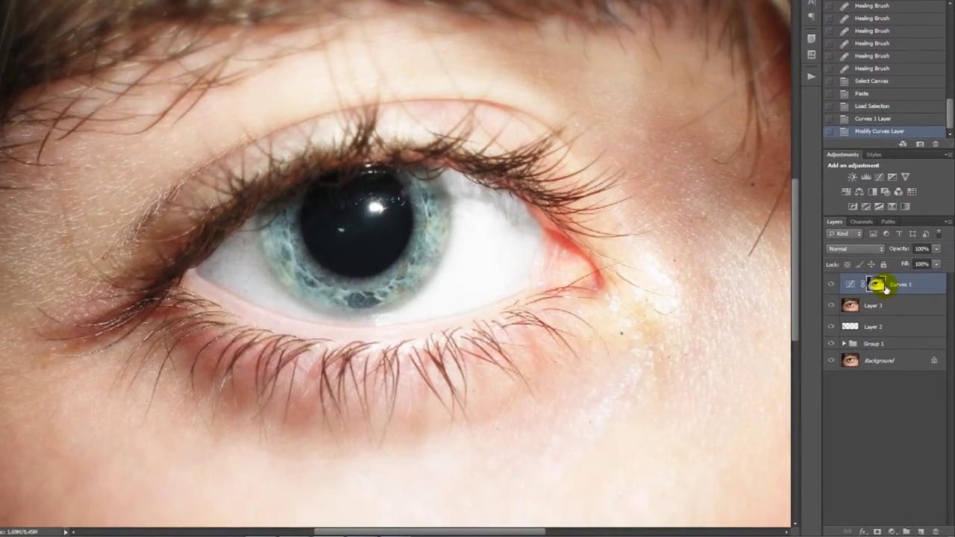
pyautogui.hotkey('ctrl', 'g')
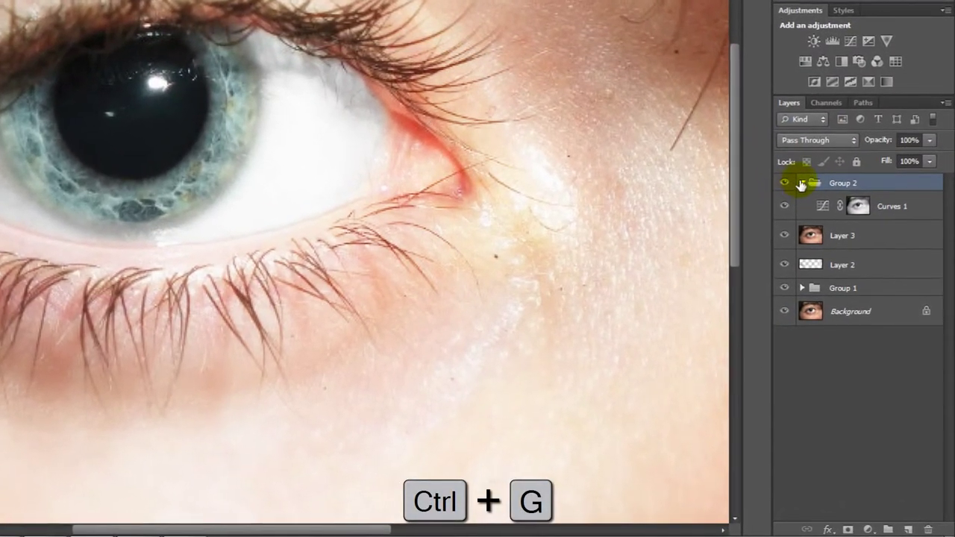
pyautogui.click(801, 184)
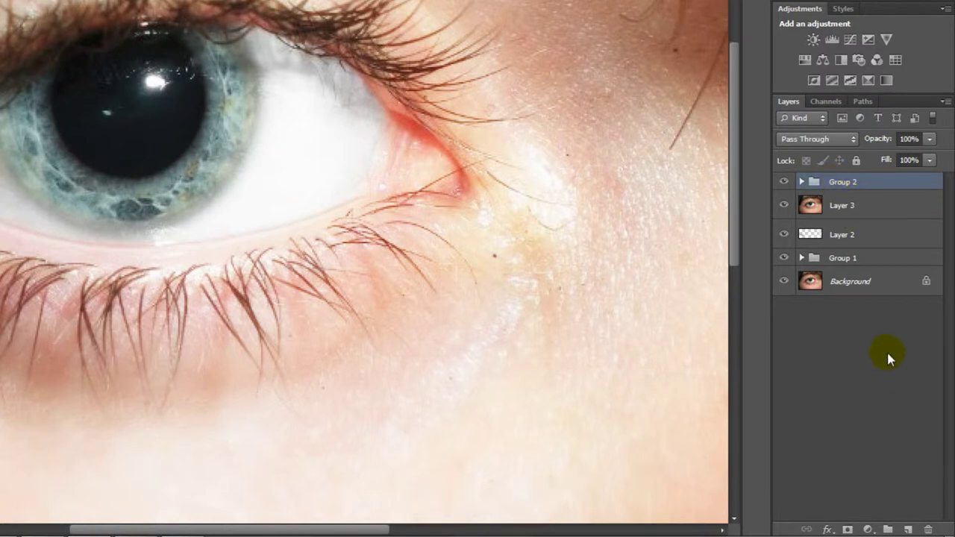
pyautogui.keyDown('alt'); pyautogui.click(847, 530); pyautogui.keyUp('alt')
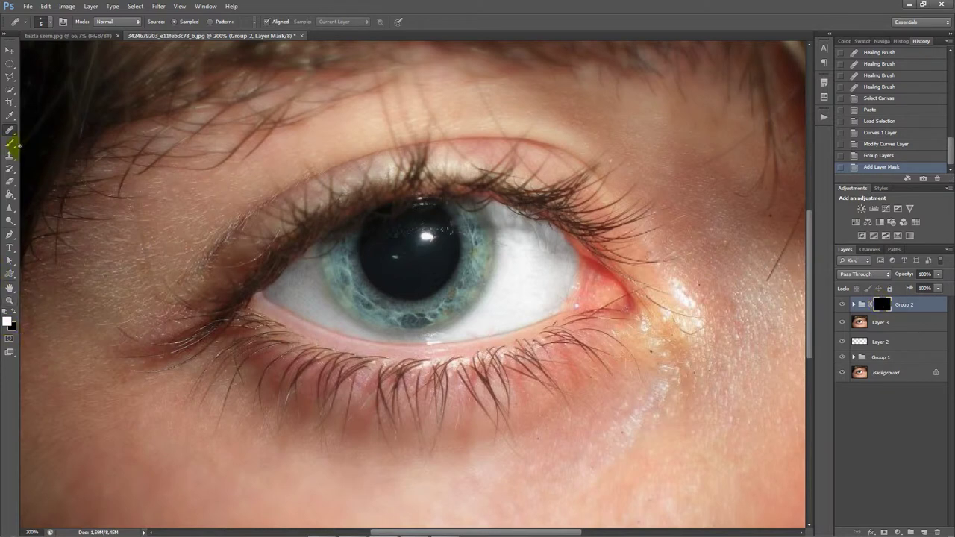
# Paint white on Group 2's mask with an enlarged brush to reveal brightening across the left eye white.
pyautogui.click(9, 144)
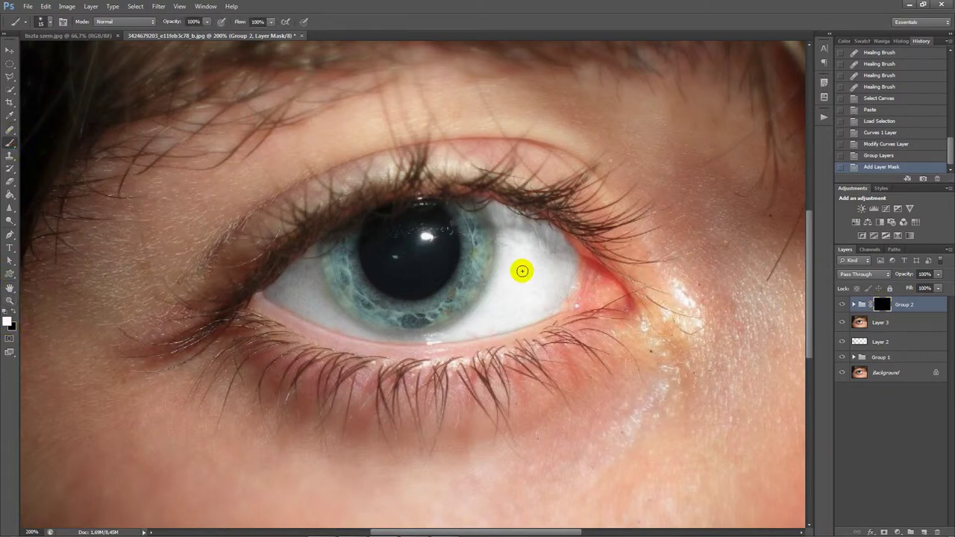
pyautogui.moveTo(534, 265)
pyautogui.mouseDown()
pyautogui.moveTo(516, 234)
pyautogui.moveTo(555, 249)
pyautogui.moveTo(525, 227)
pyautogui.moveTo(565, 256)
pyautogui.moveTo(559, 290)
pyautogui.moveTo(557, 251)
pyautogui.moveTo(515, 252)
pyautogui.moveTo(514, 230)
pyautogui.moveTo(527, 255)
pyautogui.moveTo(512, 236)
pyautogui.moveTo(510, 286)
pyautogui.moveTo(542, 262)
pyautogui.moveTo(516, 294)
pyautogui.moveTo(544, 286)
pyautogui.moveTo(537, 296)
pyautogui.moveTo(551, 299)
pyautogui.moveTo(495, 206)
pyautogui.moveTo(550, 256)
pyautogui.moveTo(548, 303)
pyautogui.moveTo(461, 329)
pyautogui.mouseUp()
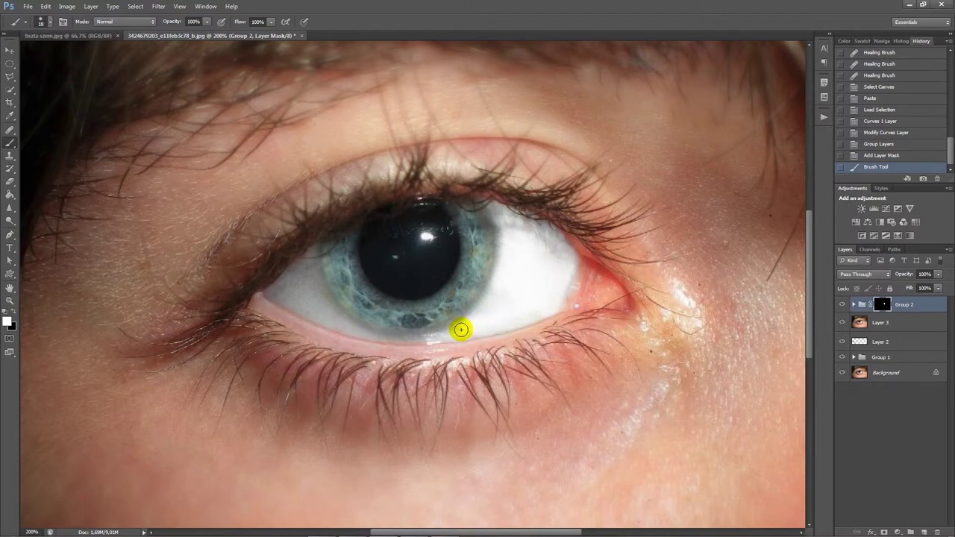
pyautogui.moveTo(303, 282); pyautogui.dragTo(307, 280)
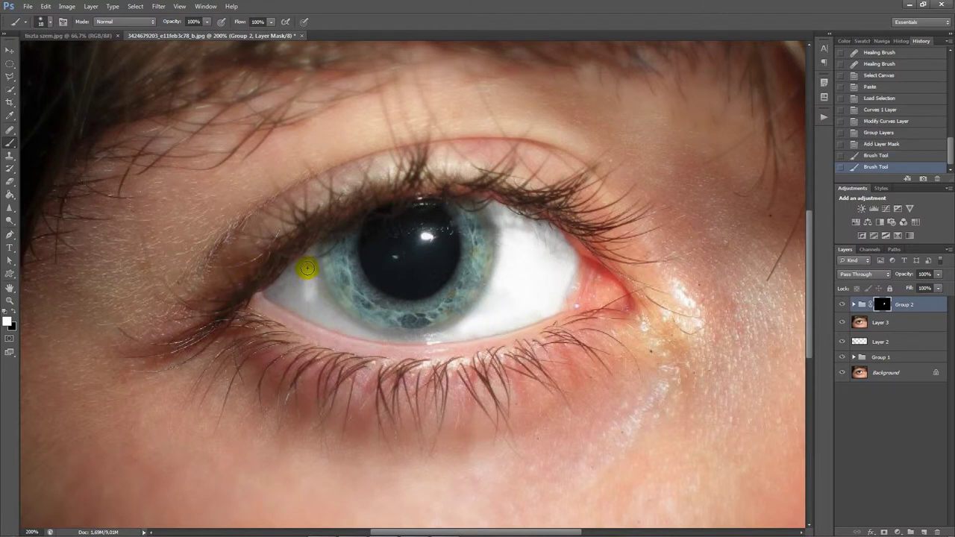
pyautogui.moveTo(289, 286)
pyautogui.mouseDown()
pyautogui.moveTo(298, 266)
pyautogui.moveTo(282, 290)
pyautogui.moveTo(320, 304)
pyautogui.moveTo(314, 294)
pyautogui.moveTo(334, 315)
pyautogui.moveTo(302, 306)
pyautogui.moveTo(331, 318)
pyautogui.moveTo(310, 310)
pyautogui.moveTo(296, 271)
pyautogui.moveTo(282, 292)
pyautogui.moveTo(412, 335)
pyautogui.moveTo(491, 312)
pyautogui.moveTo(331, 327)
pyautogui.moveTo(429, 342)
pyautogui.moveTo(383, 341)
pyautogui.moveTo(329, 322)
pyautogui.moveTo(346, 331)
pyautogui.moveTo(458, 309)
pyautogui.moveTo(509, 230)
pyautogui.moveTo(546, 309)
pyautogui.moveTo(545, 277)
pyautogui.mouseUp()
pyautogui.keyDown('alt'); pyautogui.rightClick(490, 311); pyautogui.keyUp('alt')
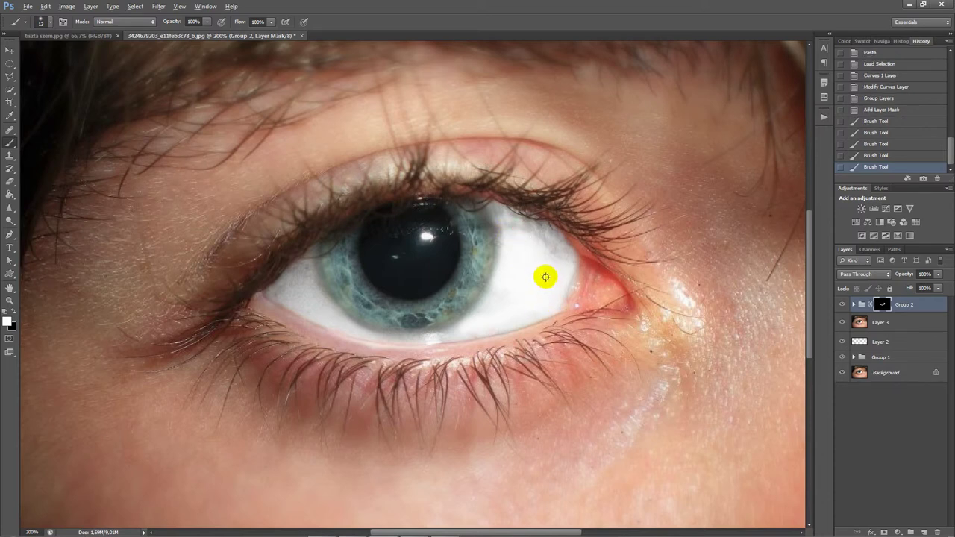
# Reveal brightening on the sclera's right side, then paint black to remove it from lids and lashes.
pyautogui.press(']')
pyautogui.moveTo(546, 244)
pyautogui.mouseDown()
pyautogui.moveTo(559, 249)
pyautogui.moveTo(557, 300)
pyautogui.moveTo(518, 226)
pyautogui.moveTo(519, 270)
pyautogui.mouseUp()
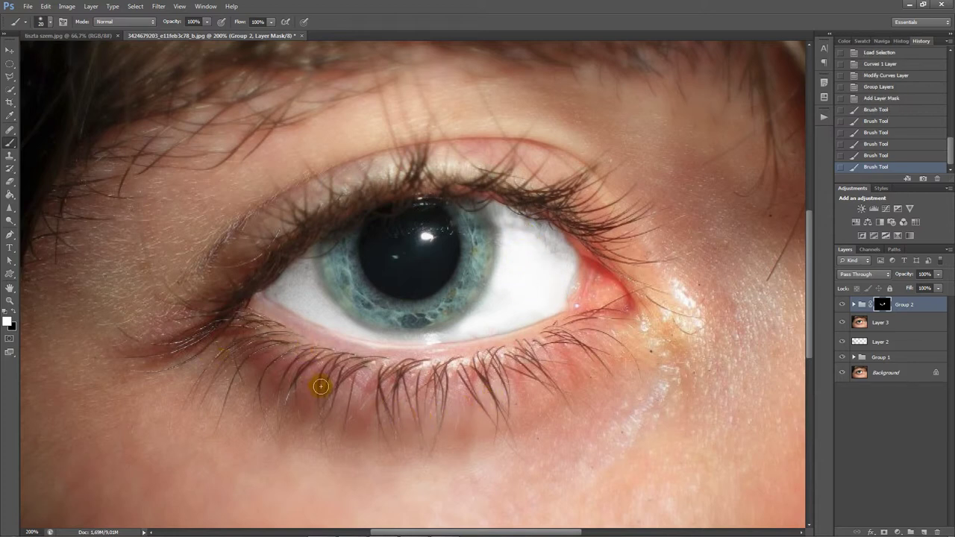
pyautogui.press('x')
pyautogui.moveTo(370, 415)
pyautogui.mouseDown()
pyautogui.moveTo(441, 355)
pyautogui.moveTo(311, 333)
pyautogui.moveTo(390, 353)
pyautogui.moveTo(486, 350)
pyautogui.mouseUp()
pyautogui.moveTo(316, 213); pyautogui.dragTo(552, 174)
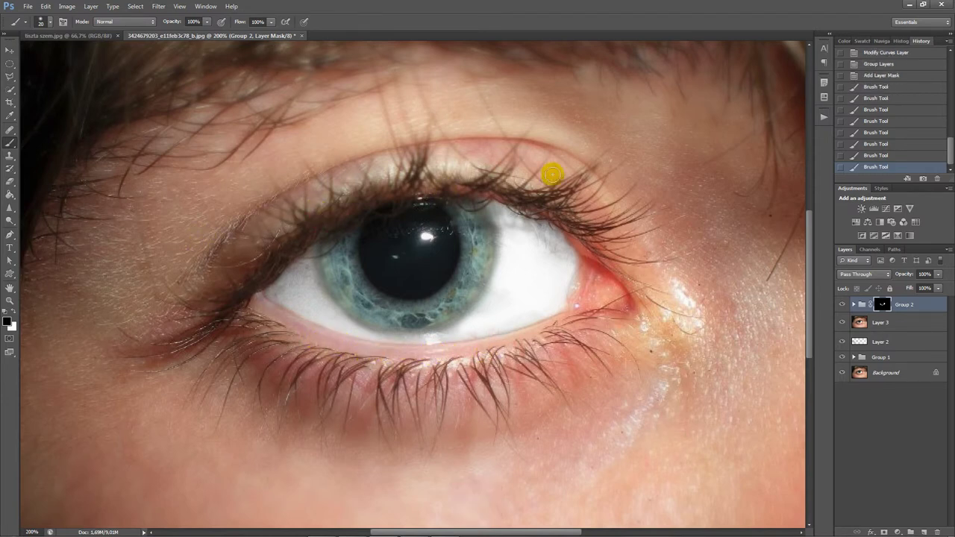
pyautogui.moveTo(382, 354); pyautogui.dragTo(483, 361)
pyautogui.moveTo(415, 356)
pyautogui.mouseDown()
pyautogui.moveTo(307, 336)
pyautogui.moveTo(264, 313)
pyautogui.mouseUp()
pyautogui.moveTo(570, 383)
pyautogui.mouseDown()
pyautogui.moveTo(565, 327)
pyautogui.moveTo(336, 343)
pyautogui.mouseUp()
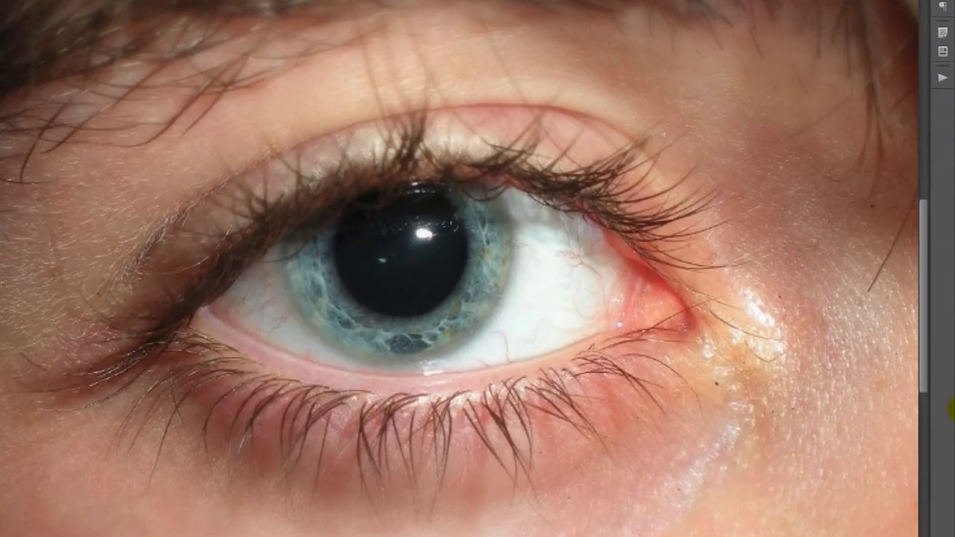
# Toggle Group 2's visibility to compare before and after, then zoom out to the whole photo.
pyautogui.click(935, 403)
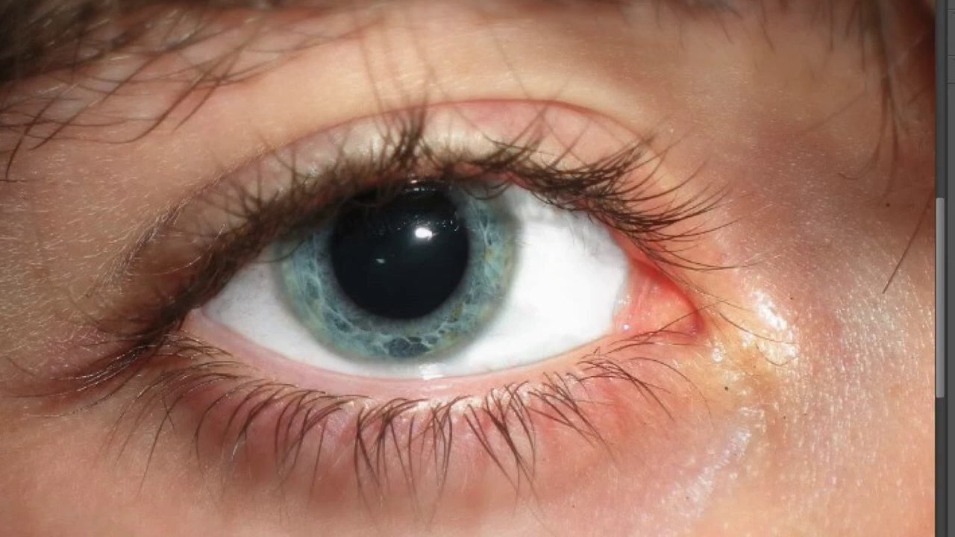
pyautogui.hotkey('ctrl', '-')
pyautogui.hotkey('ctrl', '-')
pyautogui.hotkey('ctrl', '-')
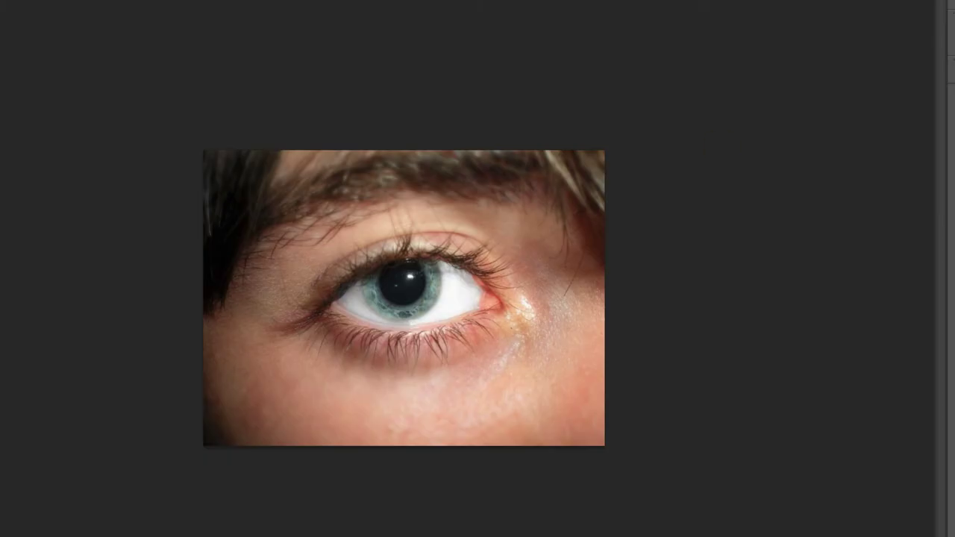